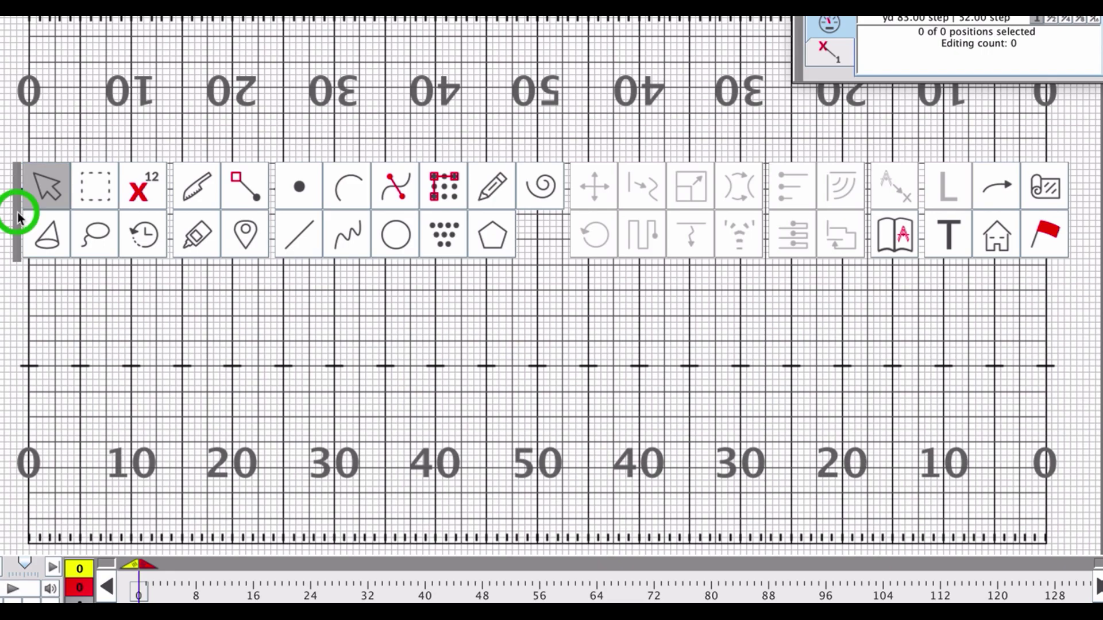
# Move the tool palette lower and to the left
pyautogui.moveTo(20, 205); pyautogui.dragTo(1, 232)
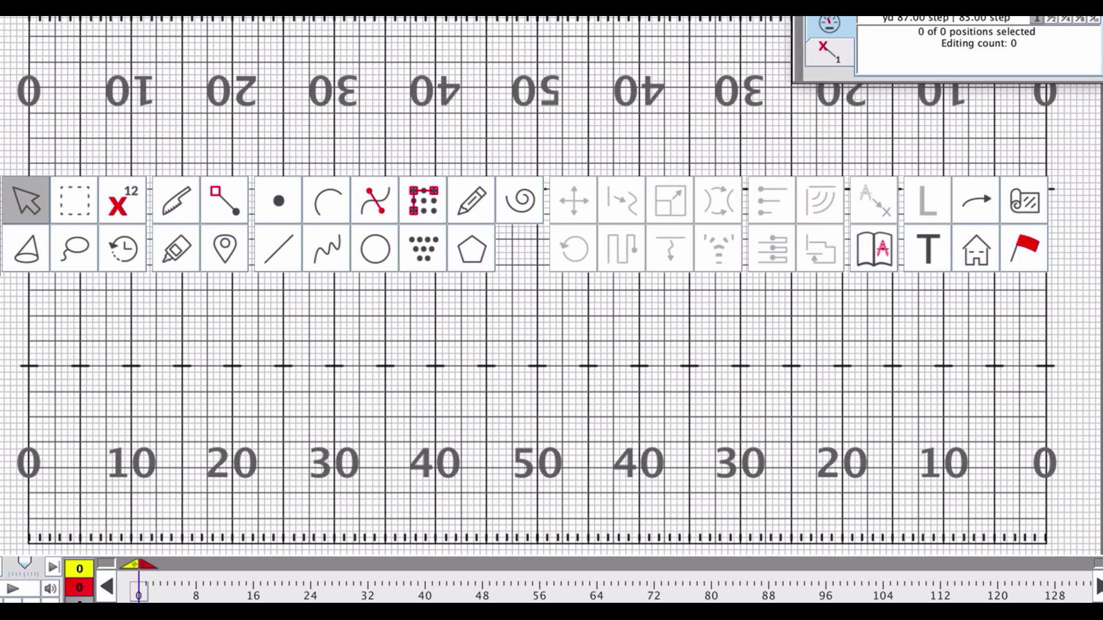
# Open the application preferences from the File menu
pyautogui.click(34, 6)
# Shrink the tool buttons to near Smallest, then move the compact palette higher
pyautogui.click(33, 298)
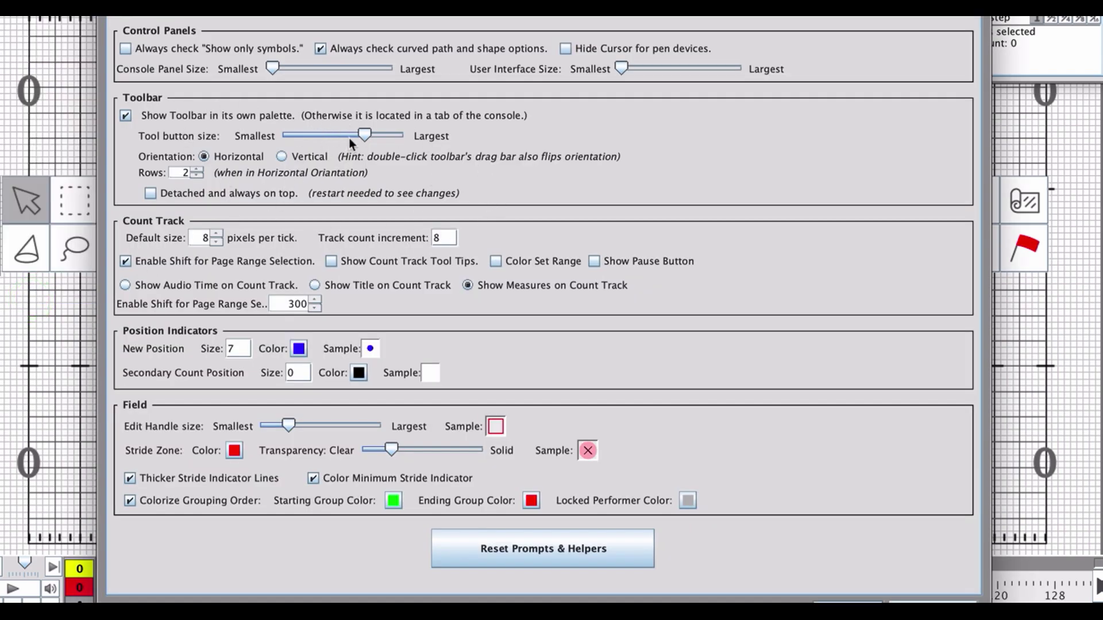
pyautogui.moveTo(366, 136); pyautogui.dragTo(309, 141)
pyautogui.click(844, 598)
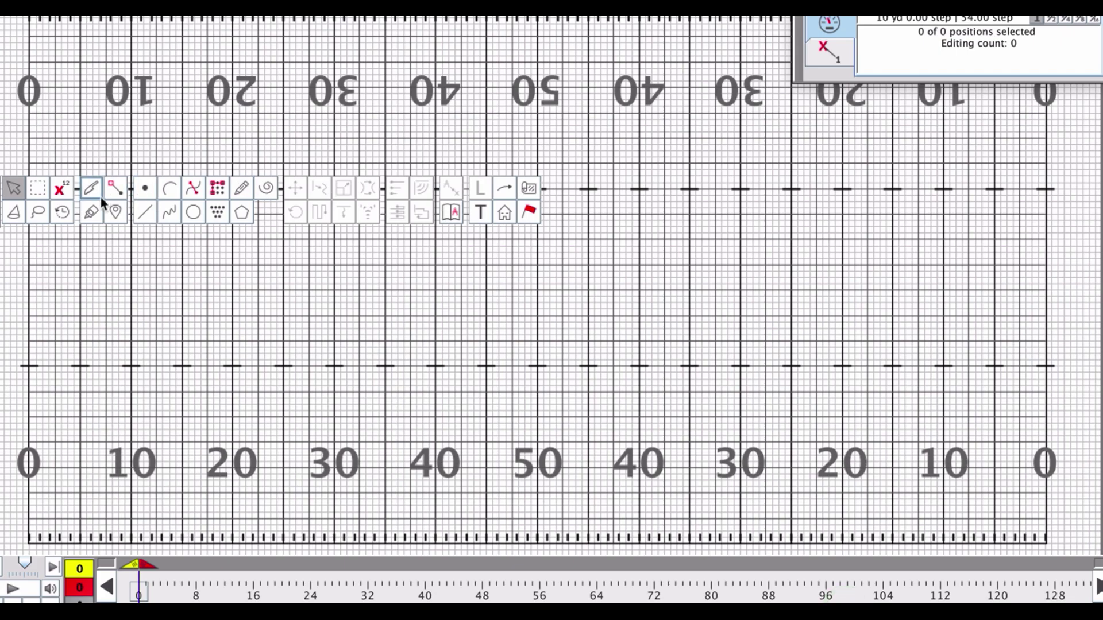
pyautogui.moveTo(4, 192); pyautogui.dragTo(57, 132)
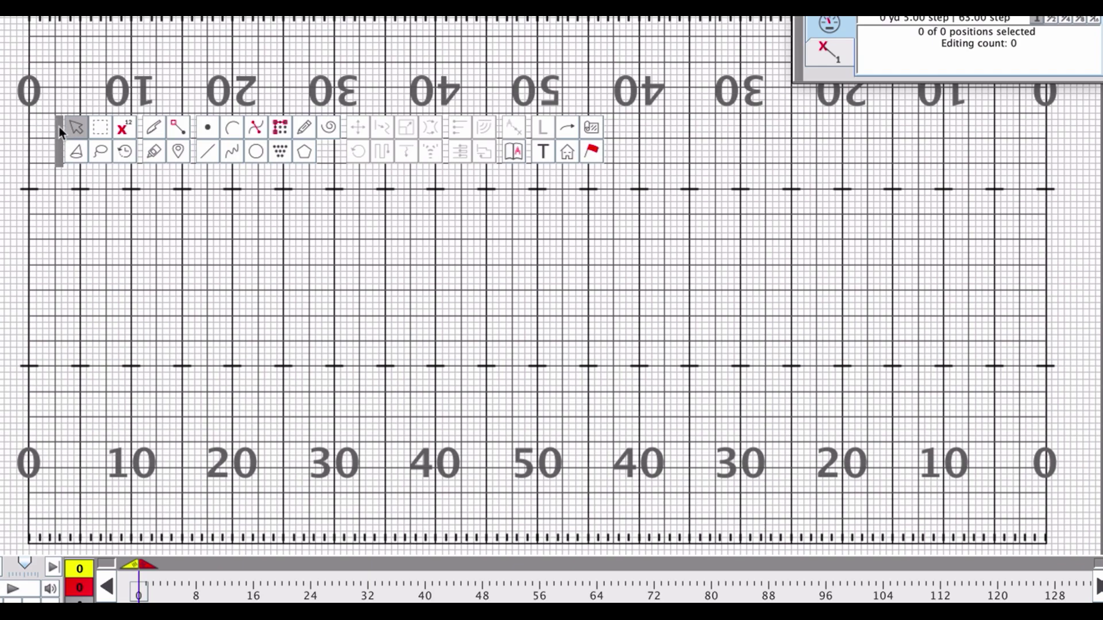
# Flip the tool palette vertical, dock it at the left edge, then float it again
pyautogui.click(59, 127)
pyautogui.click(88, 121)
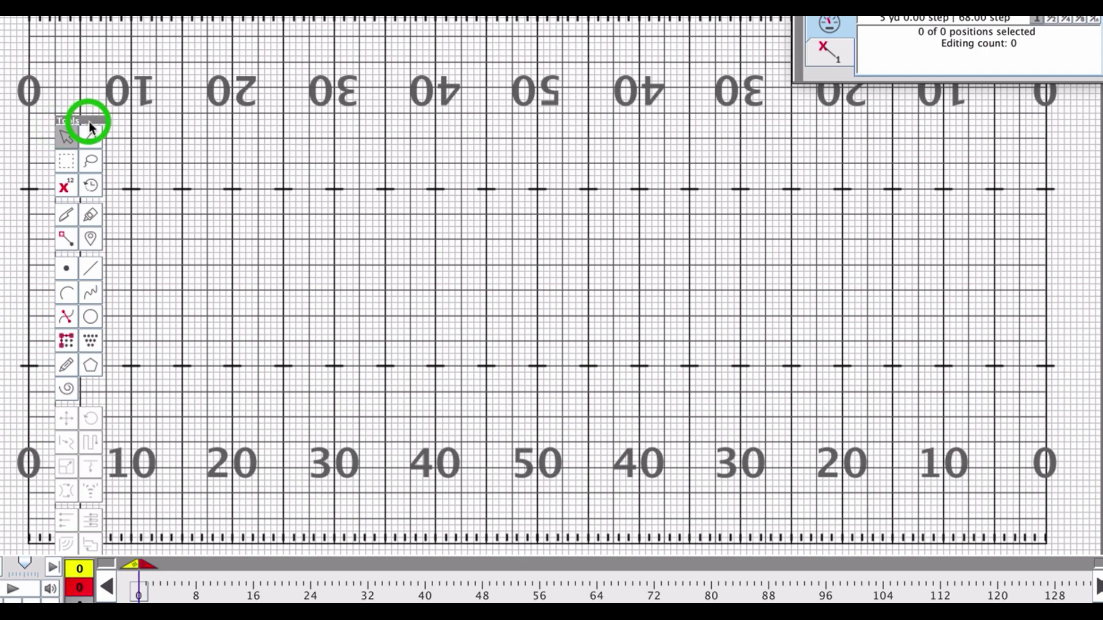
pyautogui.moveTo(88, 122)
pyautogui.mouseDown()
pyautogui.moveTo(139, 67)
pyautogui.moveTo(11, 17)
pyautogui.mouseUp()
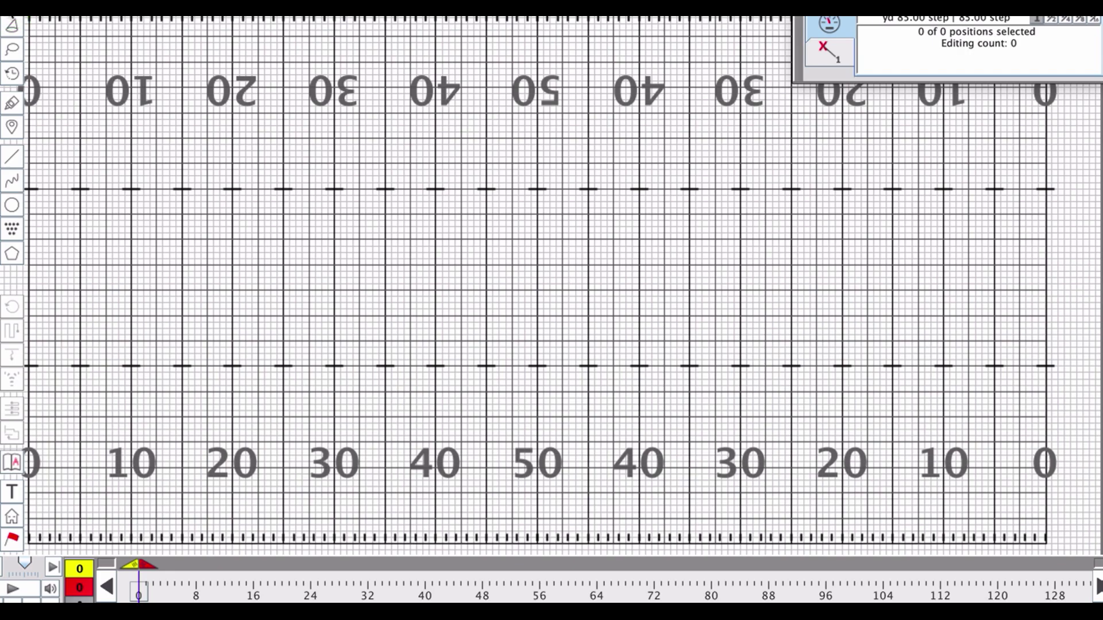
pyautogui.moveTo(11, 20)
pyautogui.mouseDown()
pyautogui.moveTo(173, 81)
pyautogui.moveTo(195, 147)
pyautogui.moveTo(195, 112)
pyautogui.moveTo(141, 129)
pyautogui.moveTo(116, 23)
pyautogui.moveTo(12, 23)
pyautogui.moveTo(118, 201)
pyautogui.moveTo(88, 224)
pyautogui.moveTo(109, 181)
pyautogui.mouseUp()
# Enlarge the tool buttons with the Tool button size slider in Application Options
pyautogui.click(11, 8)
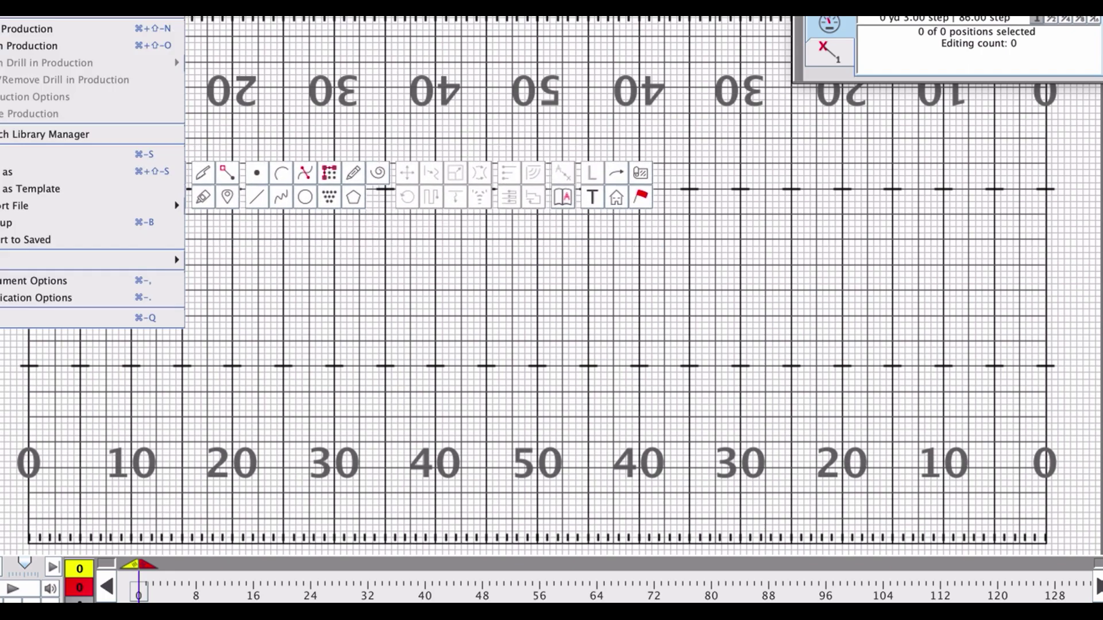
pyautogui.click(36, 296)
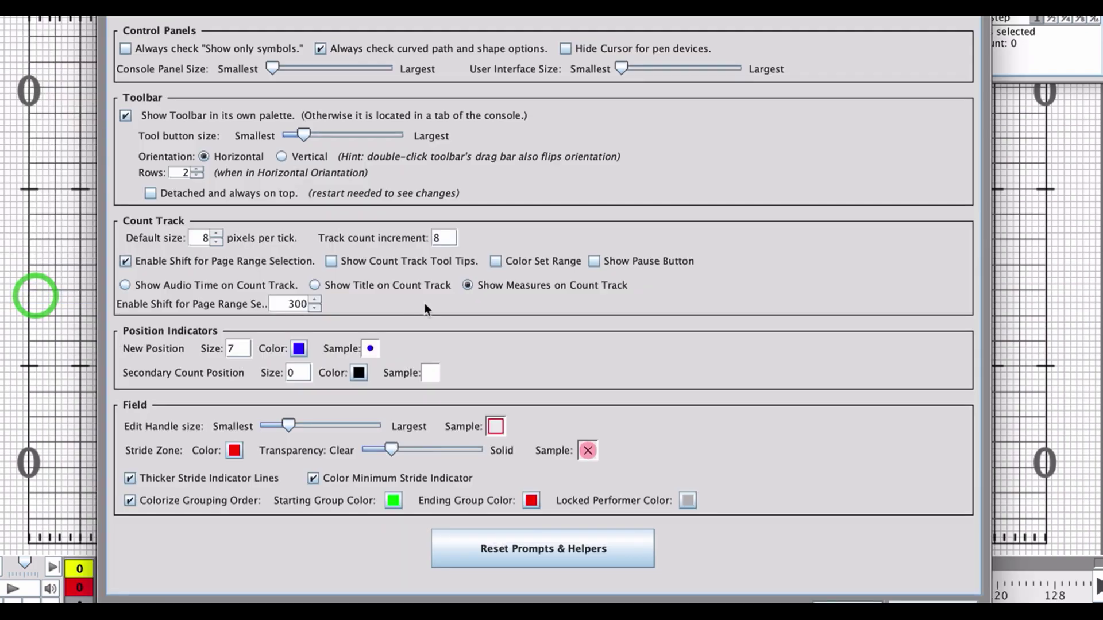
pyautogui.moveTo(303, 135); pyautogui.dragTo(341, 136)
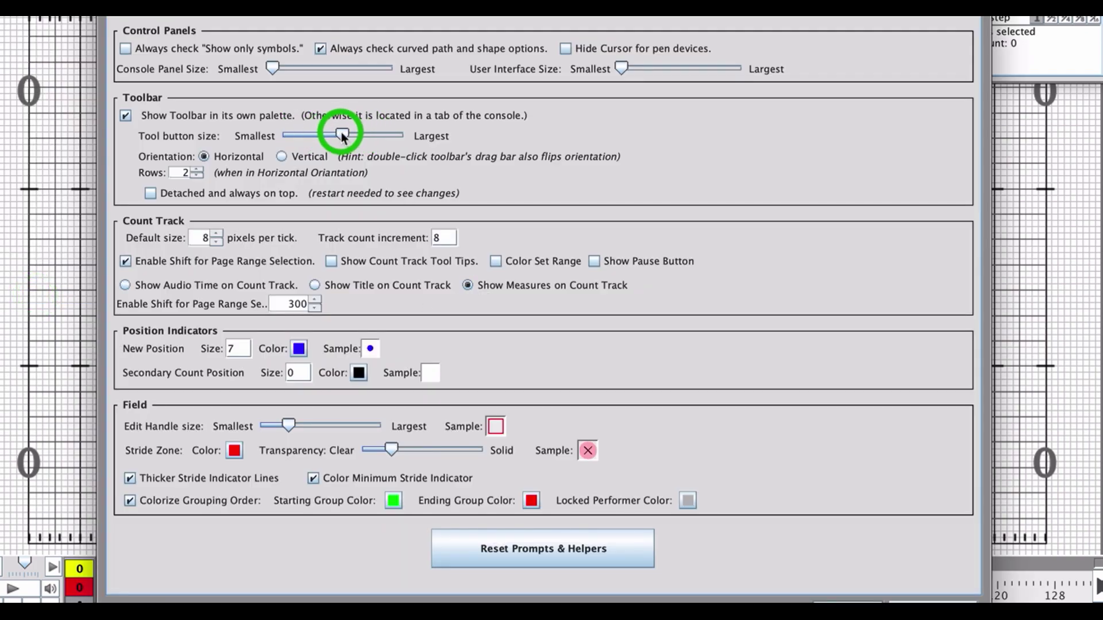
pyautogui.click(835, 600)
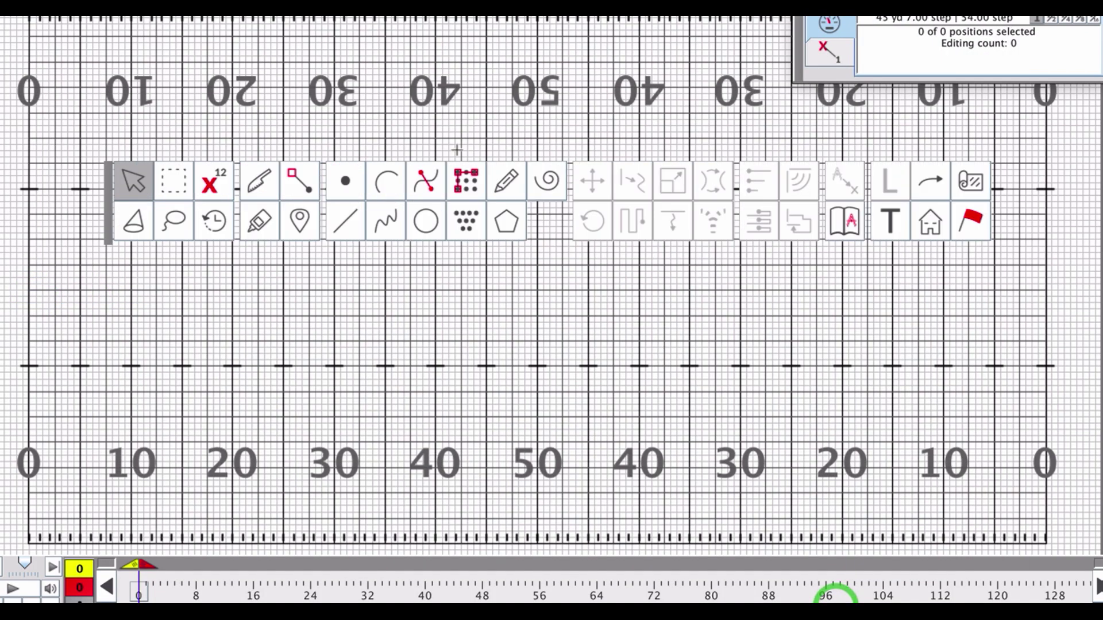
# Nudge the enlarged tool palette slightly left over the field
pyautogui.moveTo(106, 218); pyautogui.dragTo(53, 192)
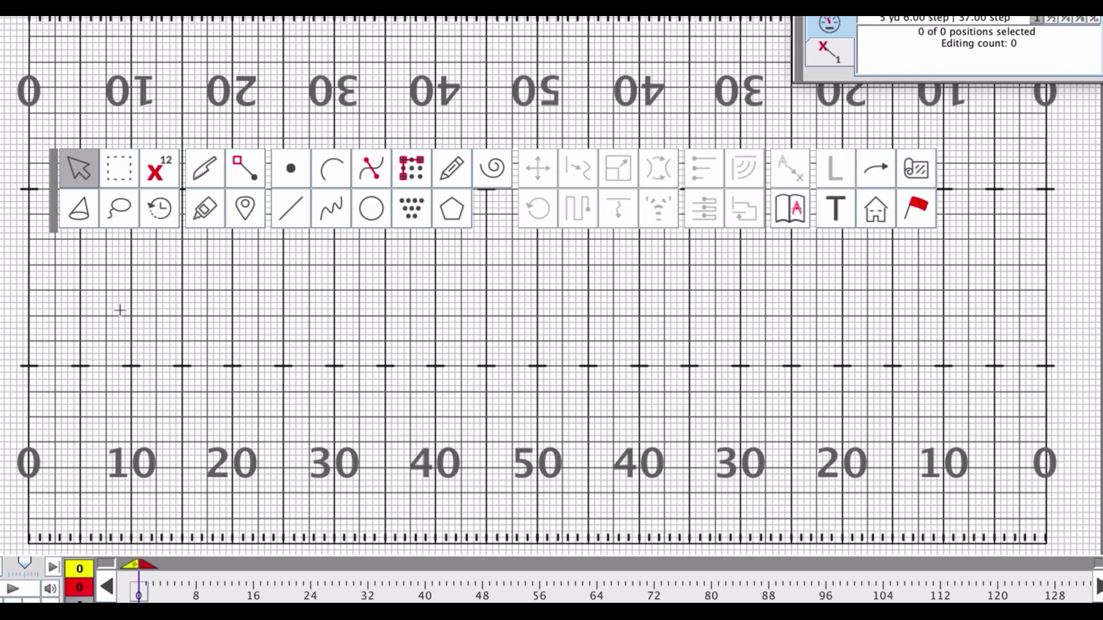
# Try the marquee, lasso and symbol-select tools on the field, then open Selection History
pyautogui.click(124, 182)
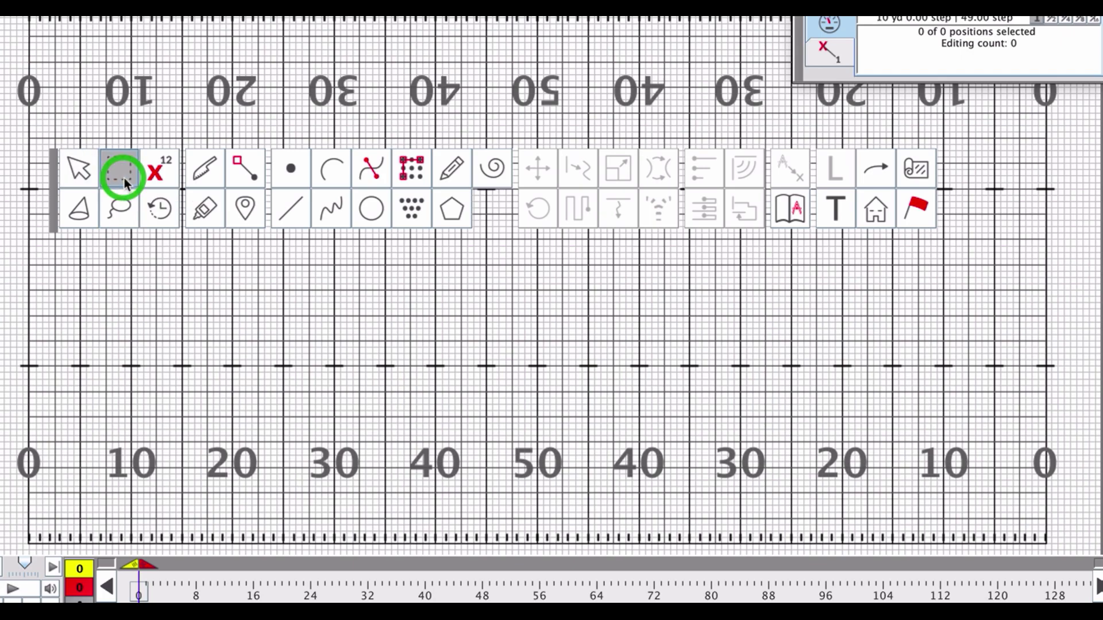
pyautogui.click(120, 207)
pyautogui.moveTo(422, 299)
pyautogui.mouseDown()
pyautogui.moveTo(357, 348)
pyautogui.moveTo(399, 386)
pyautogui.moveTo(685, 364)
pyautogui.moveTo(667, 304)
pyautogui.moveTo(604, 276)
pyautogui.moveTo(466, 285)
pyautogui.moveTo(432, 266)
pyautogui.moveTo(390, 276)
pyautogui.moveTo(416, 302)
pyautogui.mouseUp()
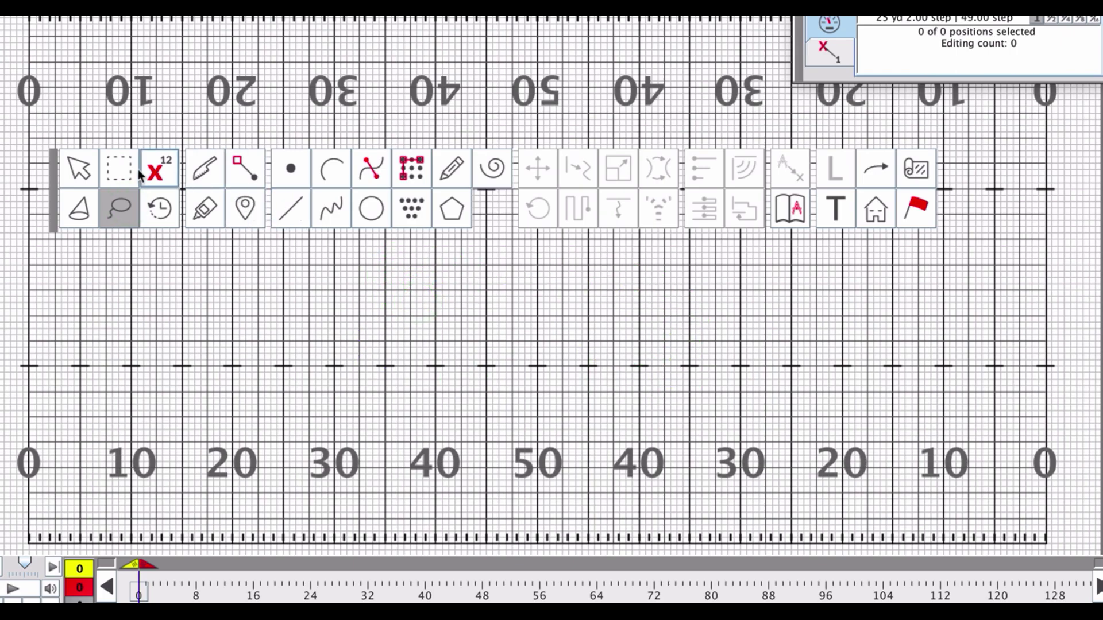
pyautogui.click(119, 168)
pyautogui.moveTo(320, 281)
pyautogui.mouseDown()
pyautogui.moveTo(509, 394)
pyautogui.moveTo(569, 453)
pyautogui.mouseUp()
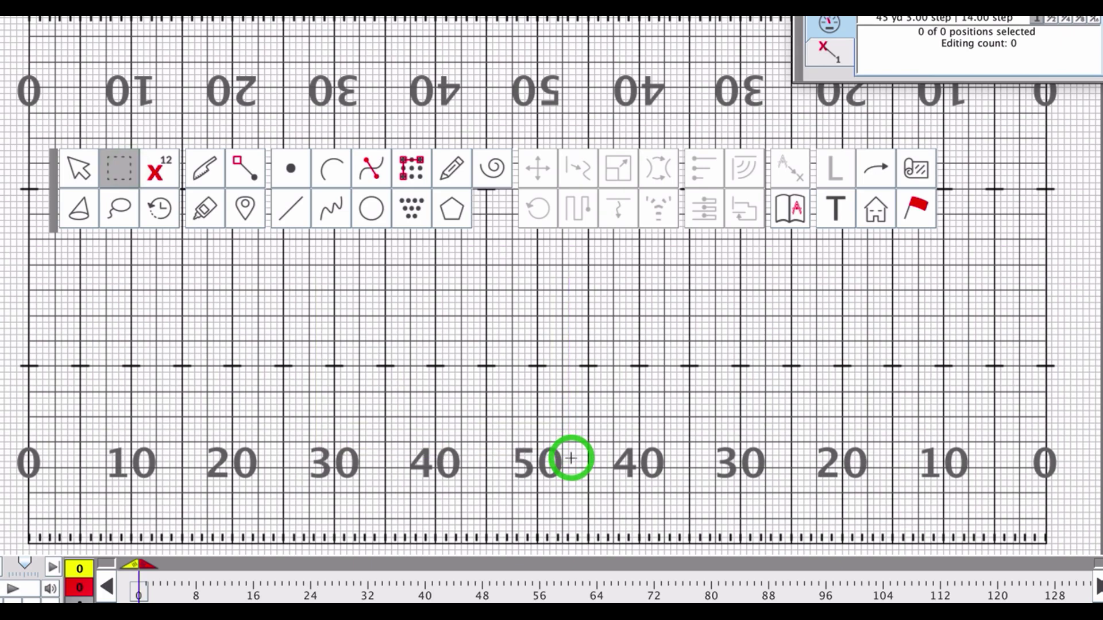
pyautogui.click(161, 171)
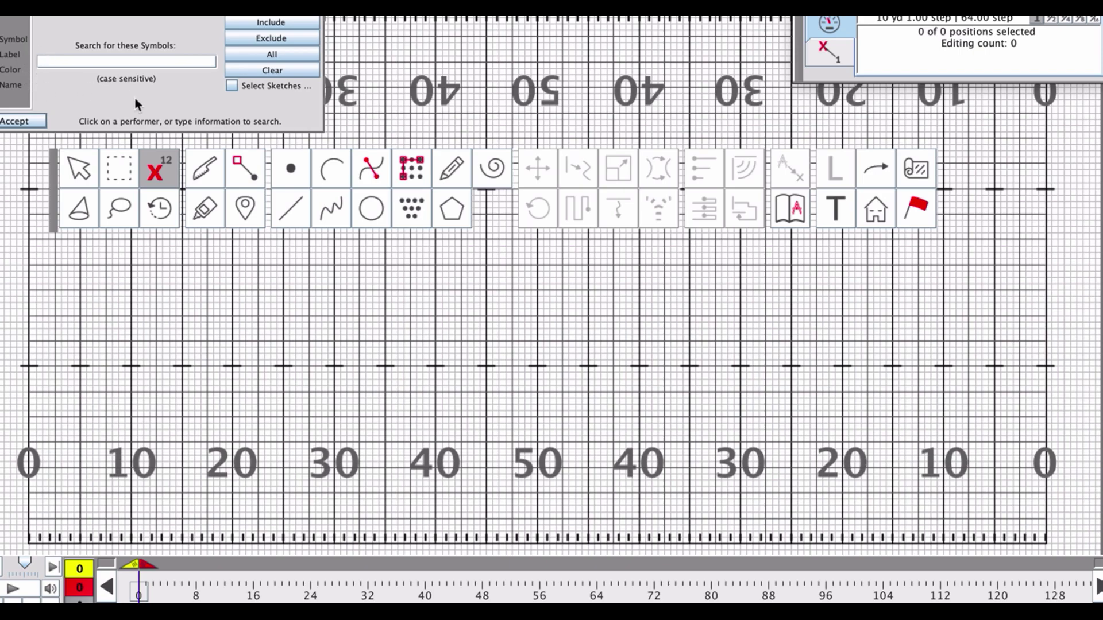
pyautogui.click(160, 212)
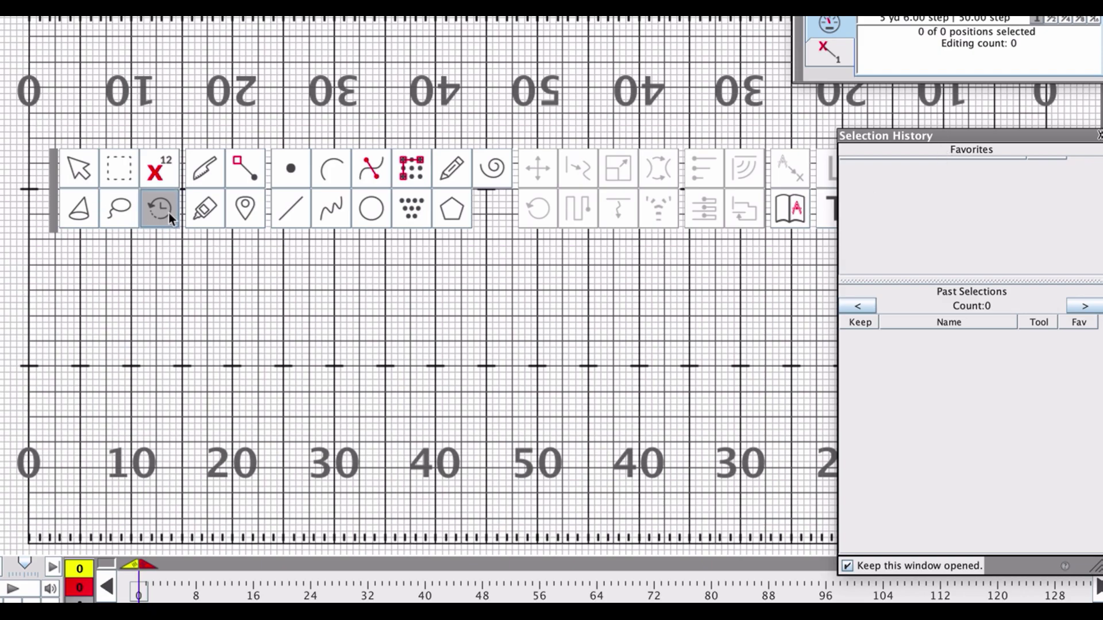
# Return to the Selection arrow, marquee an empty field area, and clear the selection
pyautogui.click(75, 172)
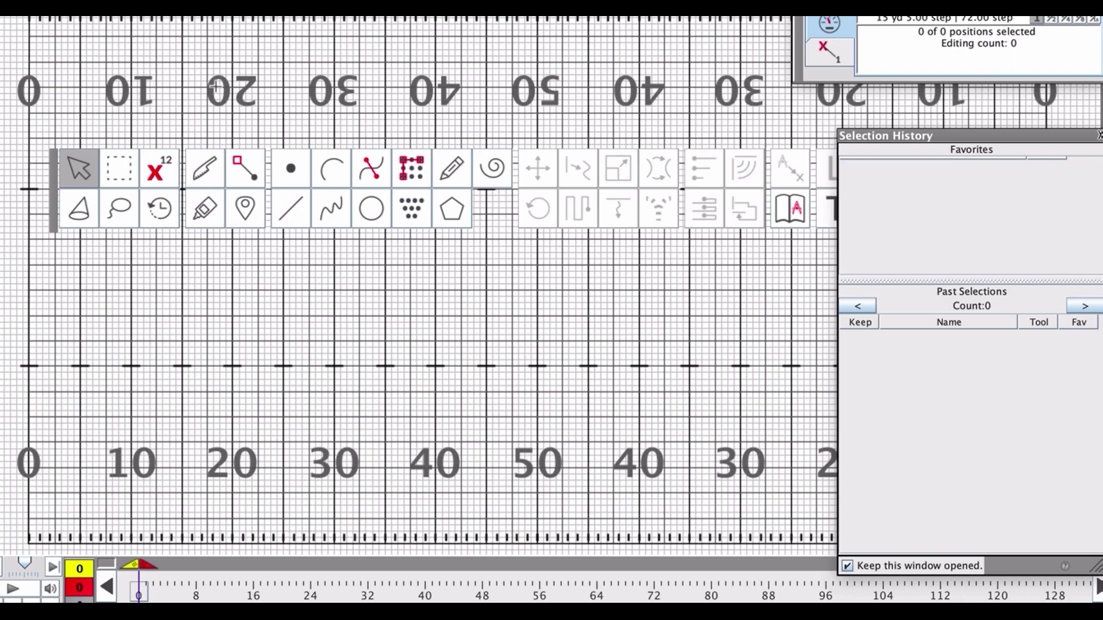
pyautogui.click(67, 166)
pyautogui.moveTo(288, 338); pyautogui.dragTo(453, 413)
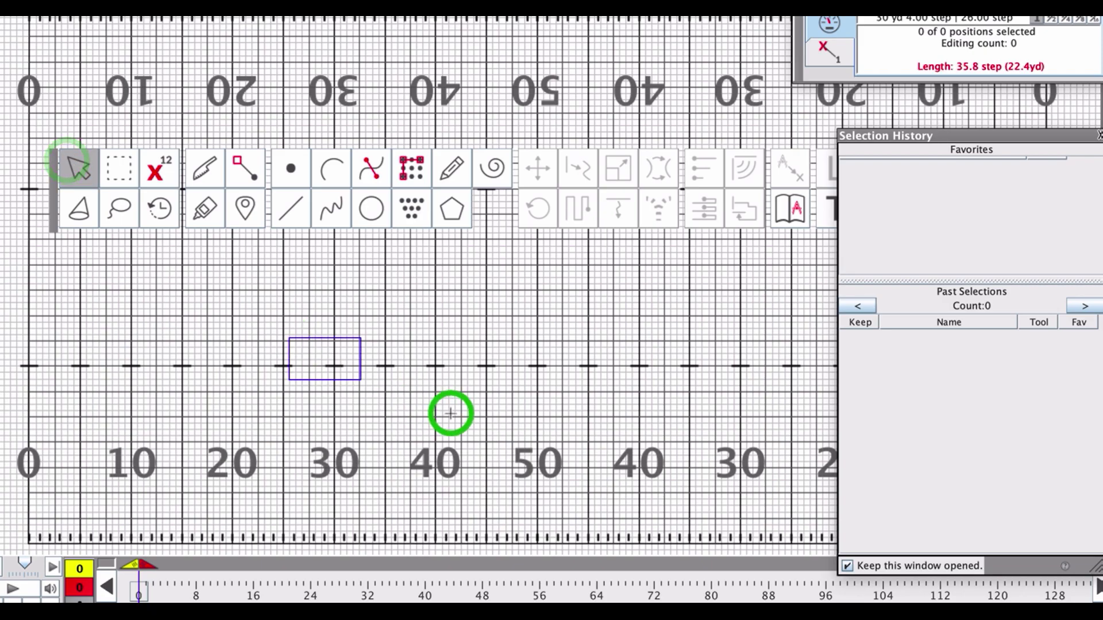
pyautogui.click(476, 347)
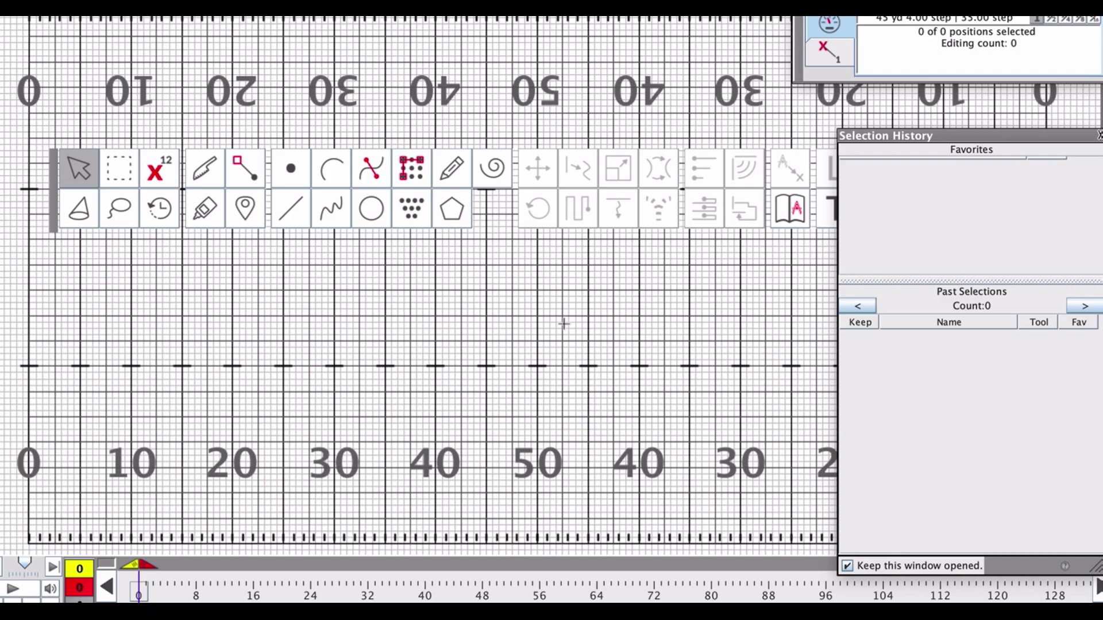
pyautogui.click(847, 565)
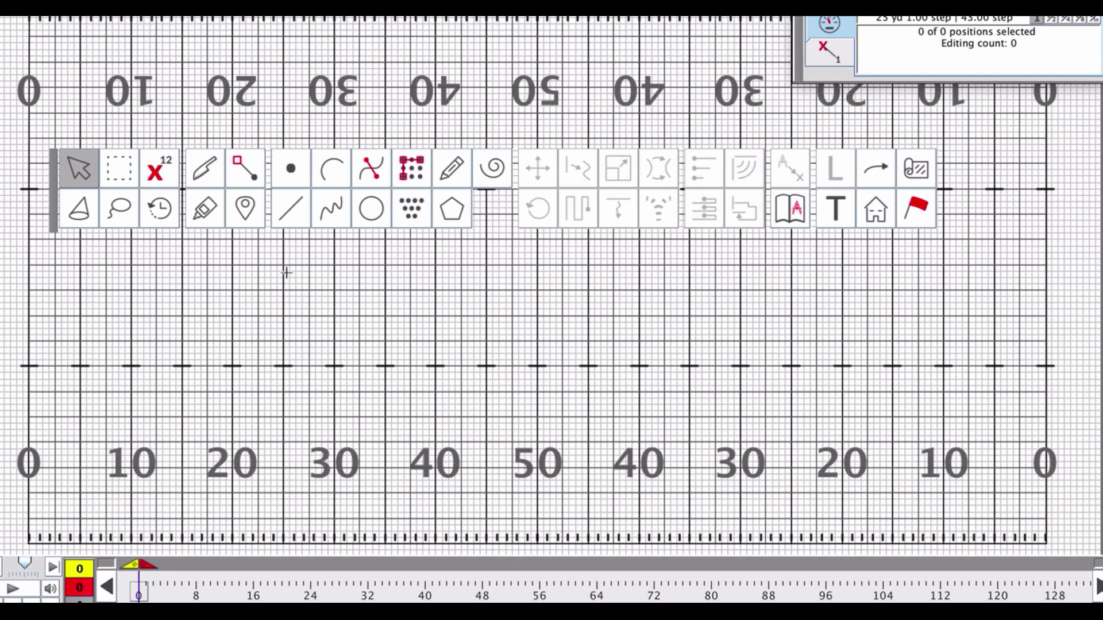
# Place three individual performer points and a 19-position line above them
pyautogui.click(296, 170)
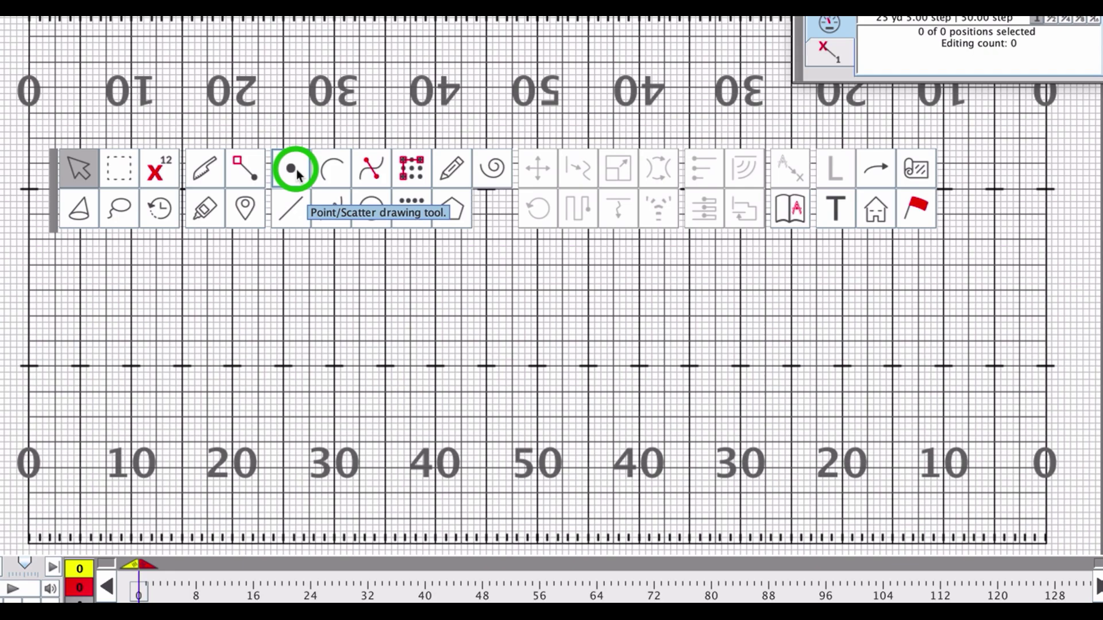
pyautogui.click(359, 348)
pyautogui.click(429, 348)
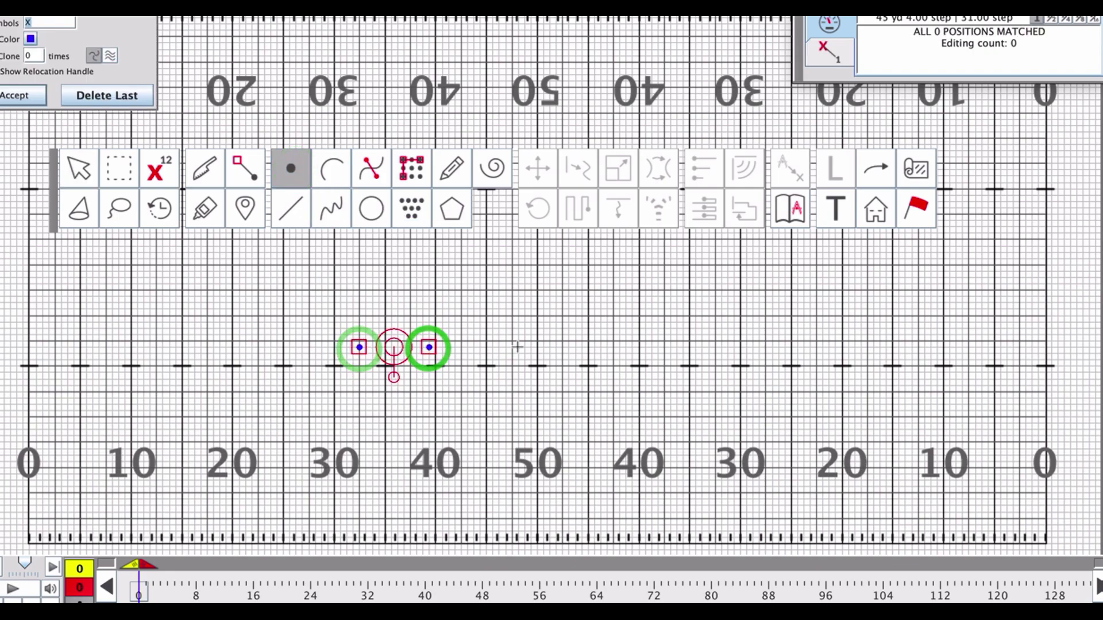
pyautogui.click(519, 348)
pyautogui.press('Return')
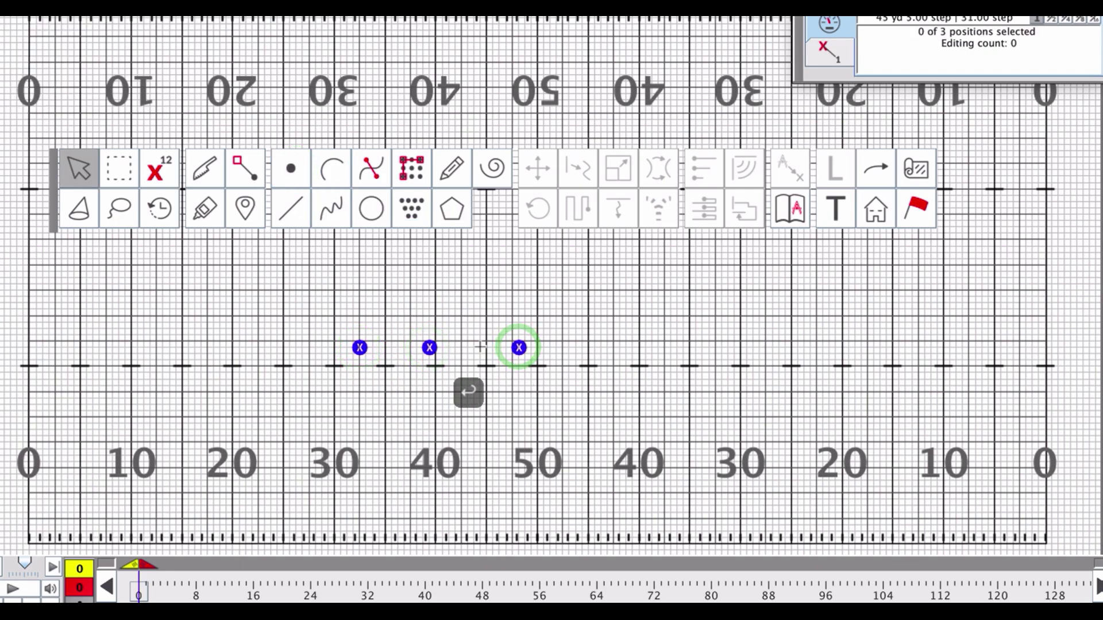
pyautogui.click(298, 209)
pyautogui.moveTo(352, 302); pyautogui.dragTo(582, 302)
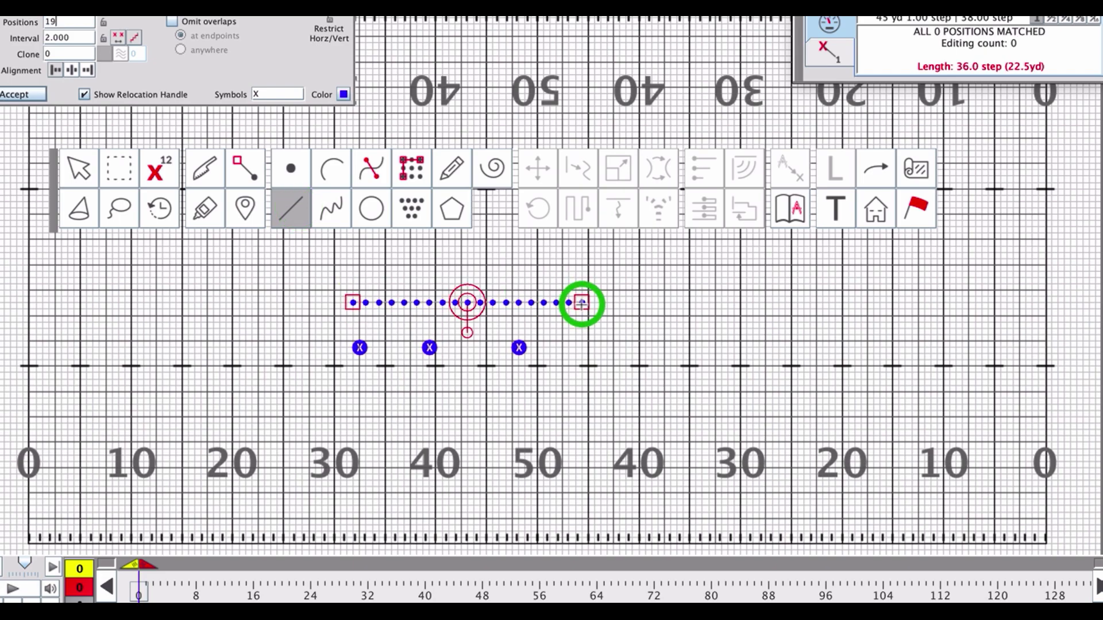
pyautogui.press('Return')
# Draw a freehand wavy curve of performer spots near the 30-yard line
pyautogui.click(338, 207)
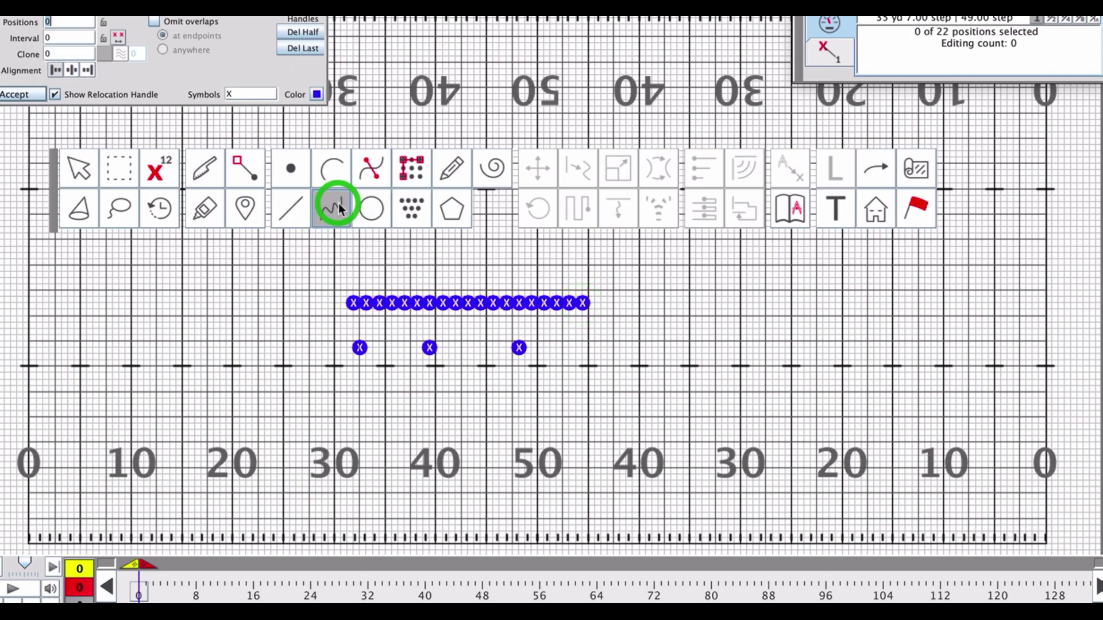
pyautogui.moveTo(346, 429)
pyautogui.mouseDown()
pyautogui.moveTo(405, 418)
pyautogui.moveTo(485, 465)
pyautogui.moveTo(528, 433)
pyautogui.mouseUp()
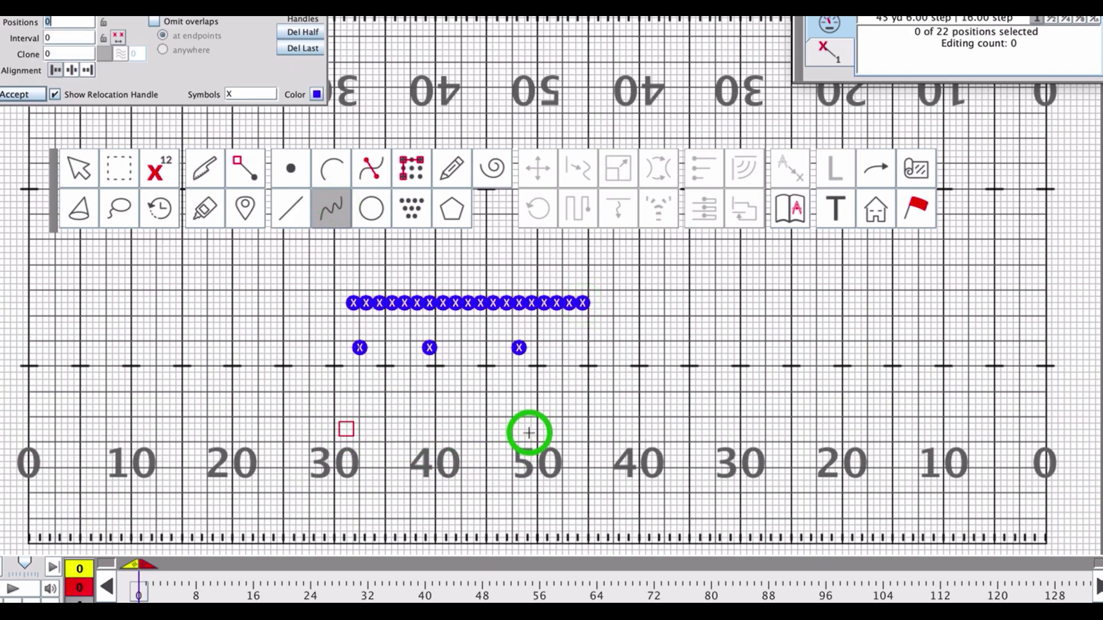
pyautogui.click(427, 390)
pyautogui.click(518, 479)
pyautogui.click(607, 411)
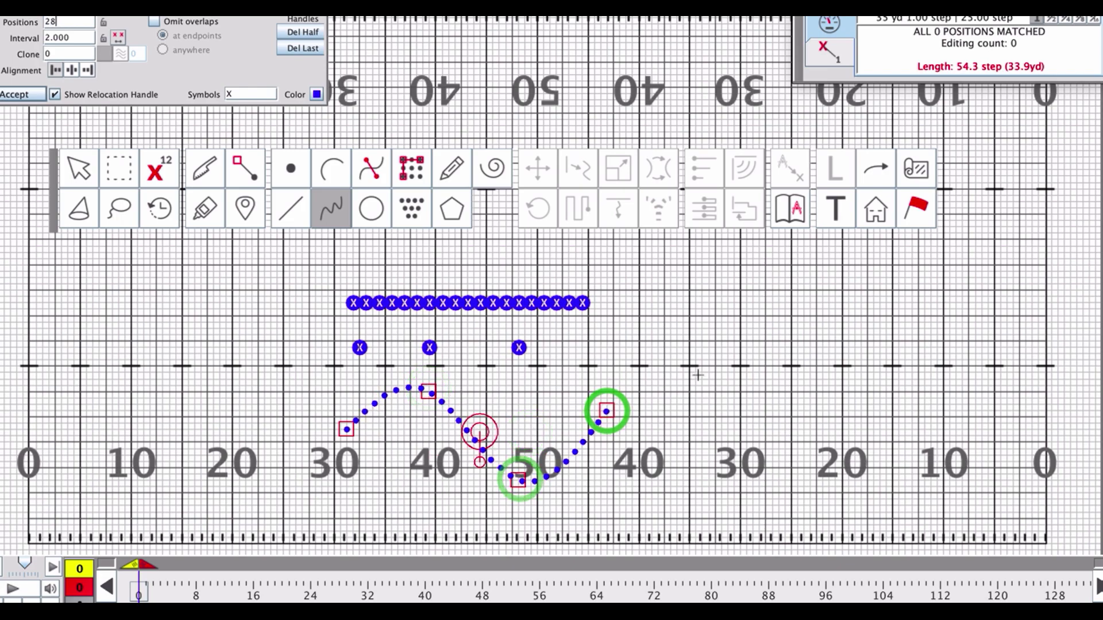
pyautogui.click(701, 380)
pyautogui.press('Return')
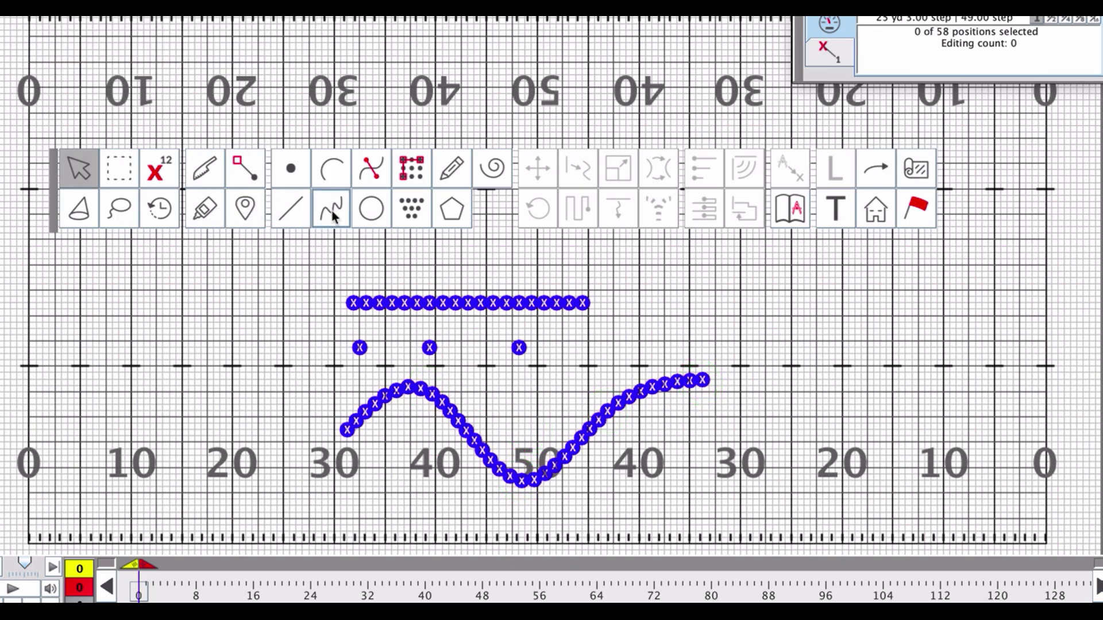
# Add a three-point arc of performer spots to the right
pyautogui.click(332, 168)
pyautogui.click(689, 302)
pyautogui.click(886, 416)
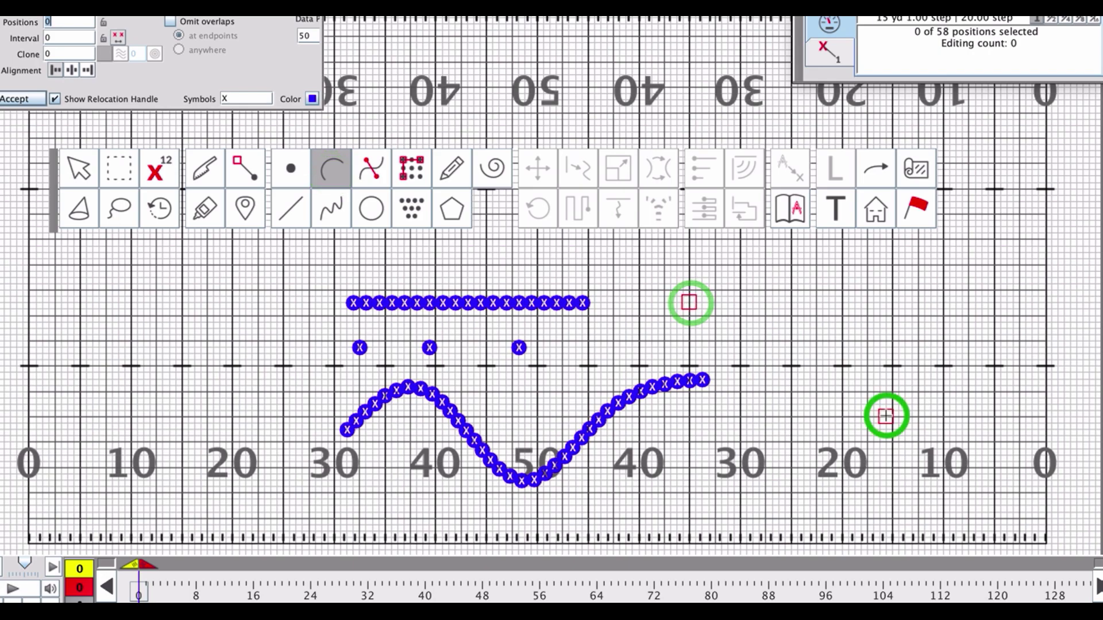
pyautogui.click(832, 282)
pyautogui.press('Return')
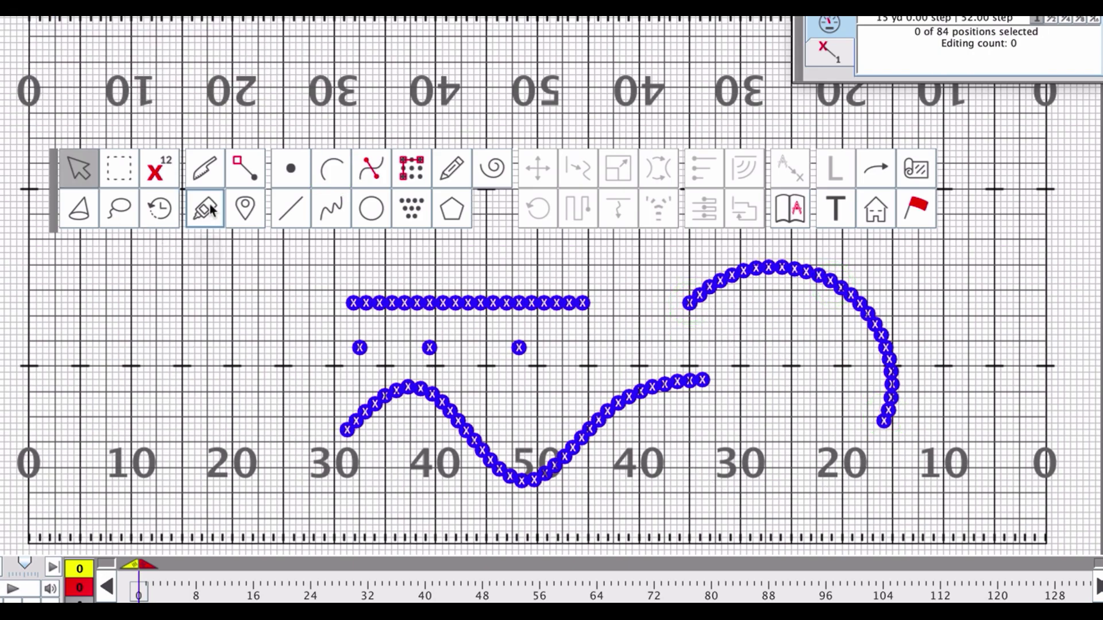
# Select every performer on the field and delete them all
pyautogui.moveTo(331, 274); pyautogui.dragTo(936, 492)
pyautogui.press('BackSpace')
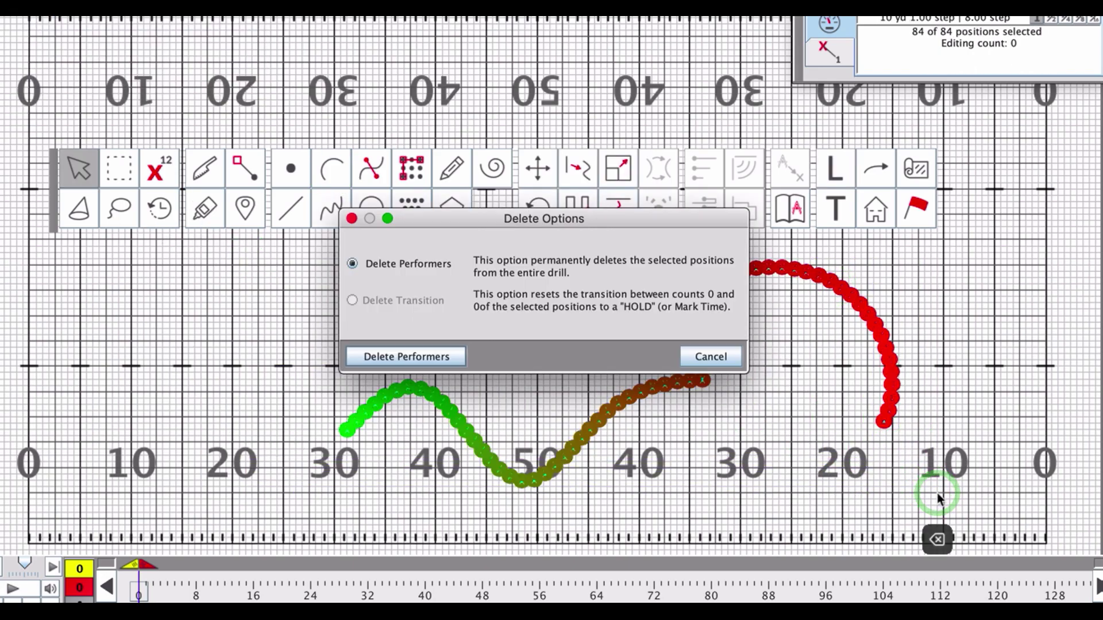
pyautogui.click(435, 355)
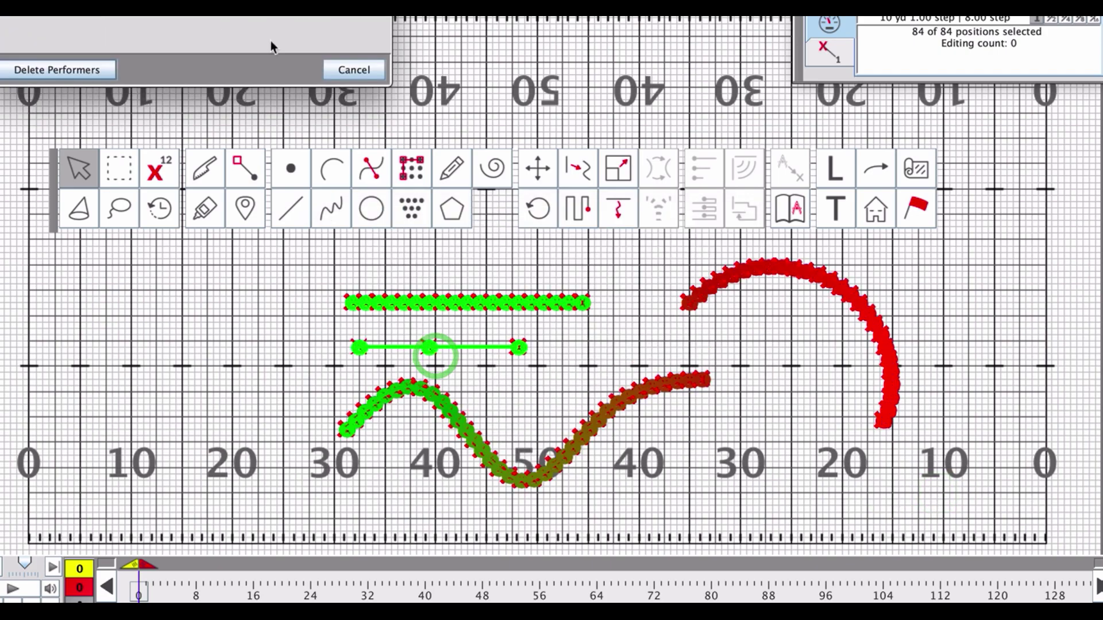
# Confirm the deletion, then place a four-point trial curve across the field
pyautogui.click(91, 70)
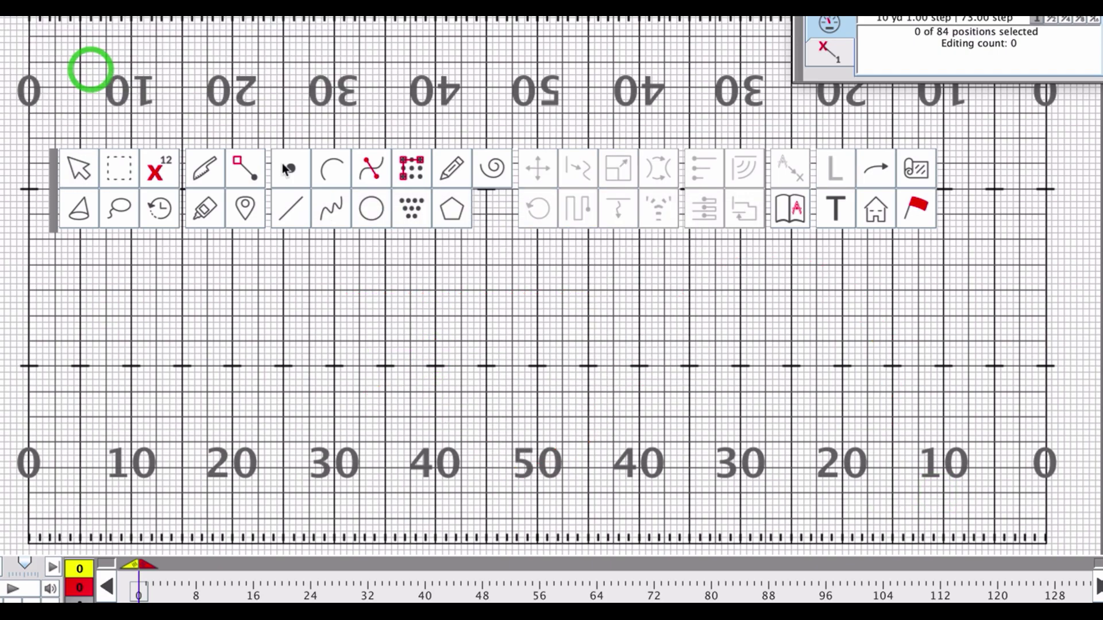
pyautogui.click(375, 178)
pyautogui.click(294, 385)
pyautogui.click(434, 321)
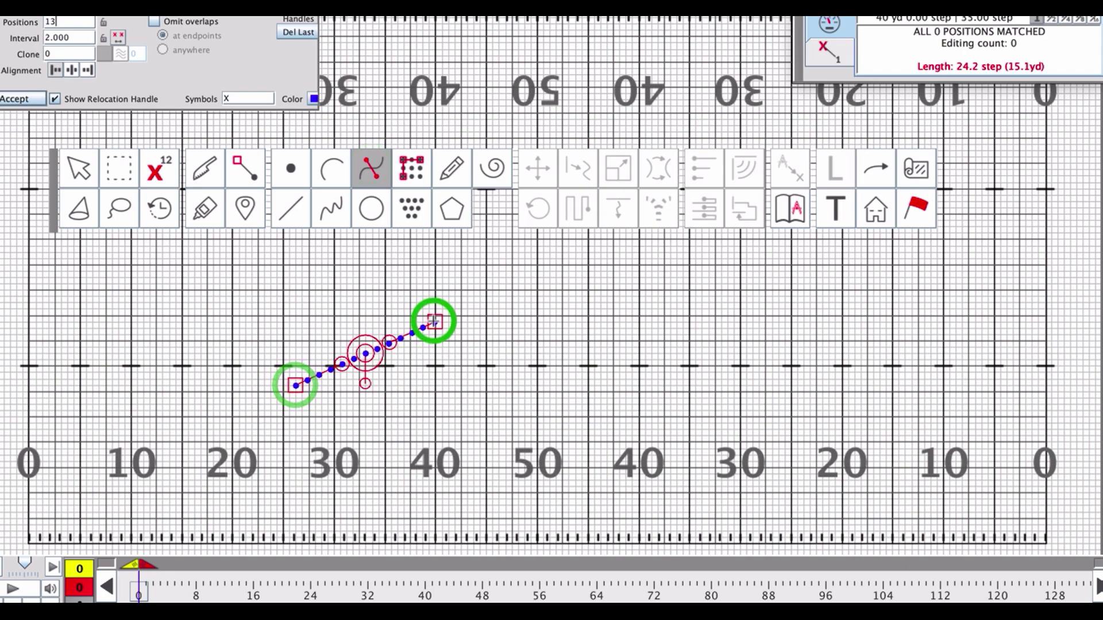
pyautogui.click(543, 386)
pyautogui.click(721, 366)
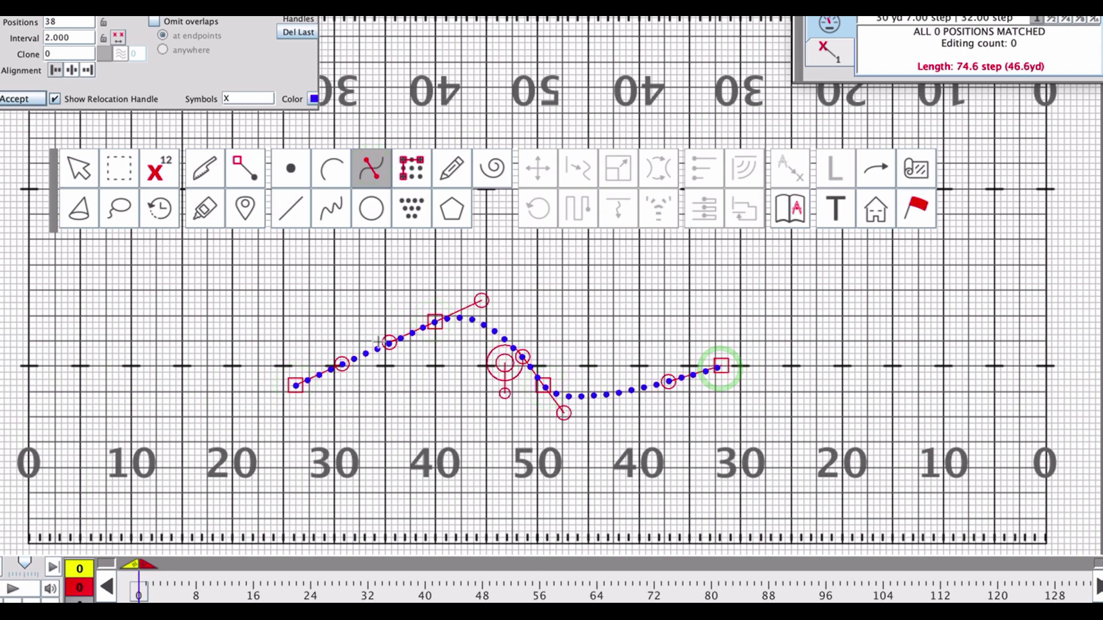
# Reshape the curve by dragging its handles up and down, then discard it
pyautogui.moveTo(342, 364); pyautogui.dragTo(341, 309)
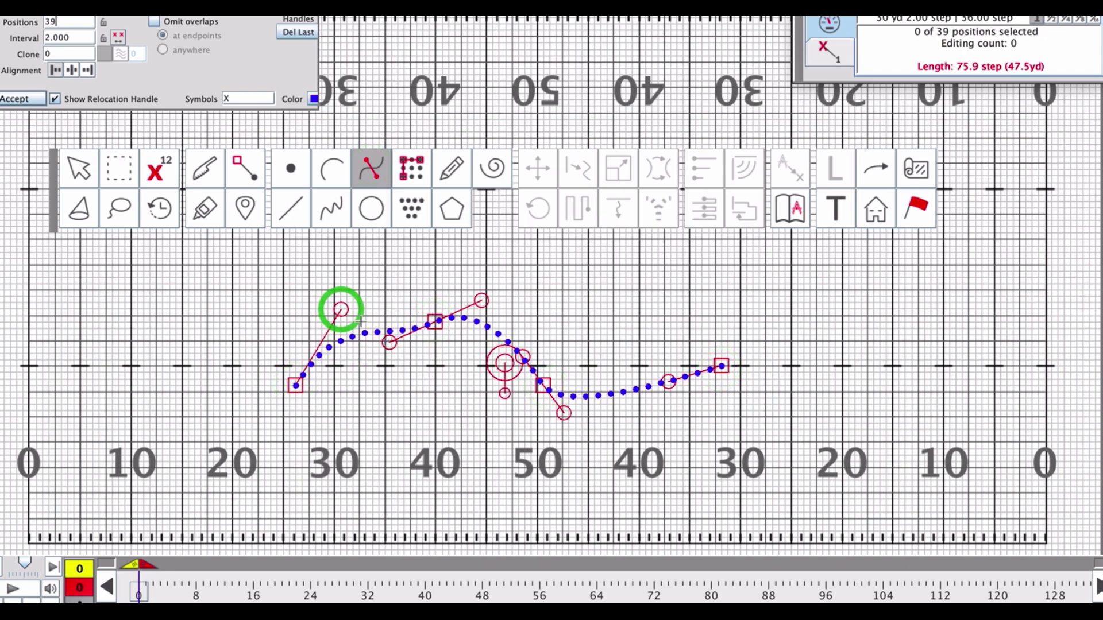
pyautogui.moveTo(389, 343); pyautogui.dragTo(421, 297)
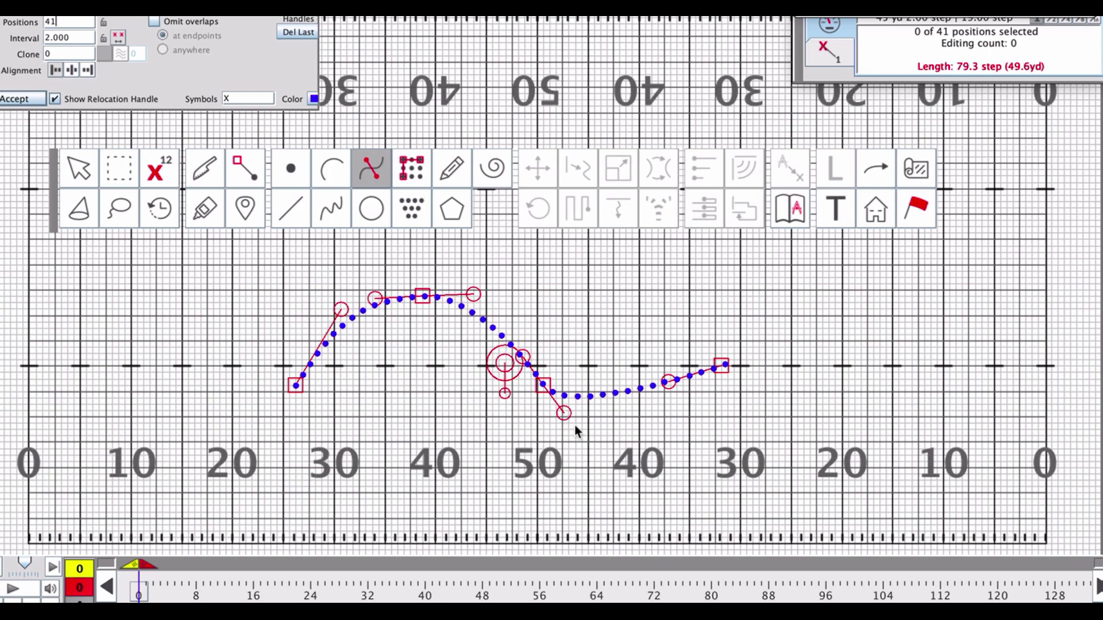
pyautogui.moveTo(668, 381); pyautogui.dragTo(693, 478)
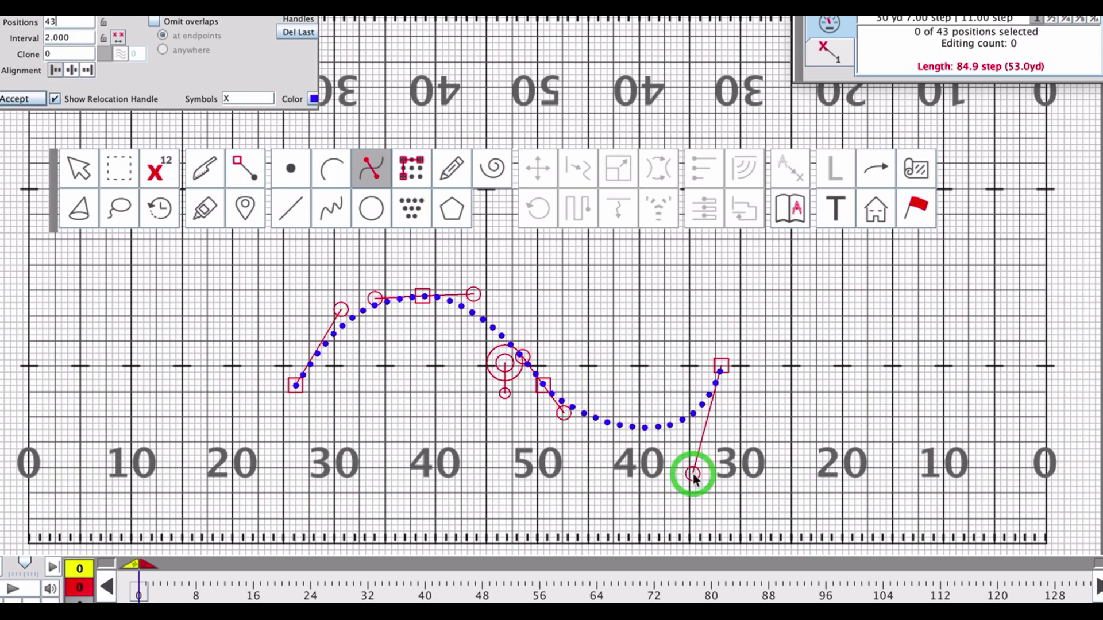
pyautogui.moveTo(564, 415); pyautogui.dragTo(540, 456)
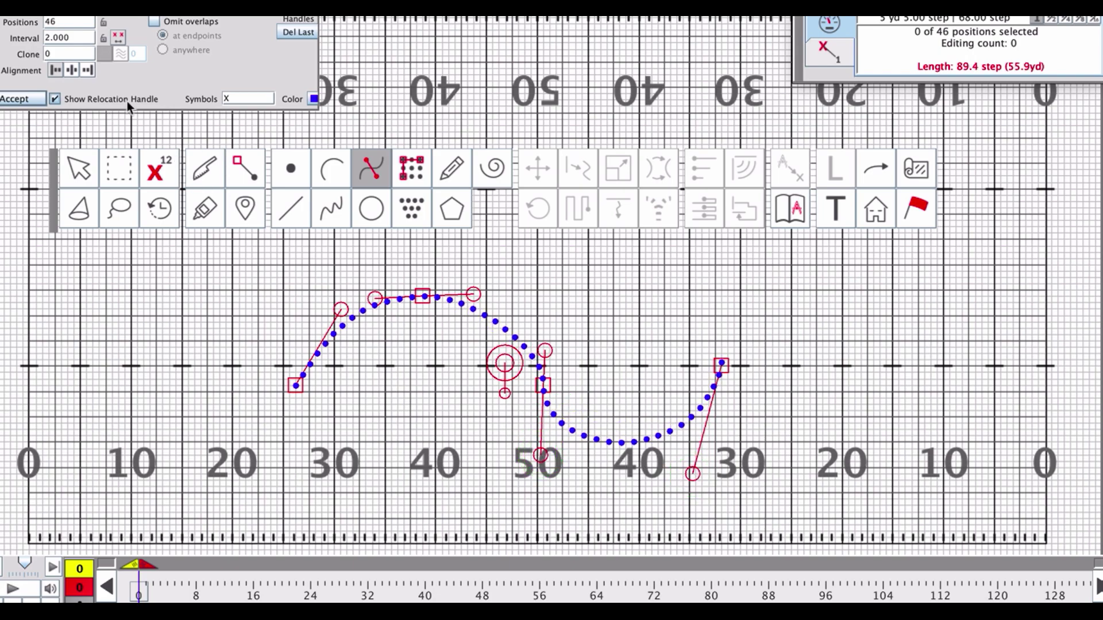
pyautogui.click(351, 331)
pyautogui.click(373, 214)
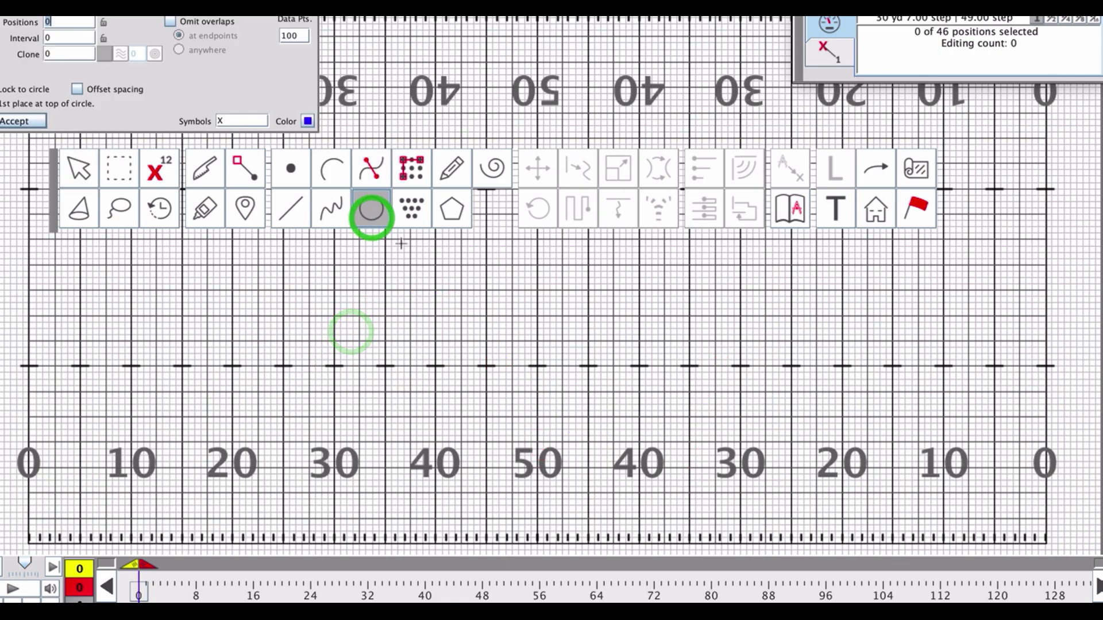
pyautogui.click(428, 322)
pyautogui.click(505, 409)
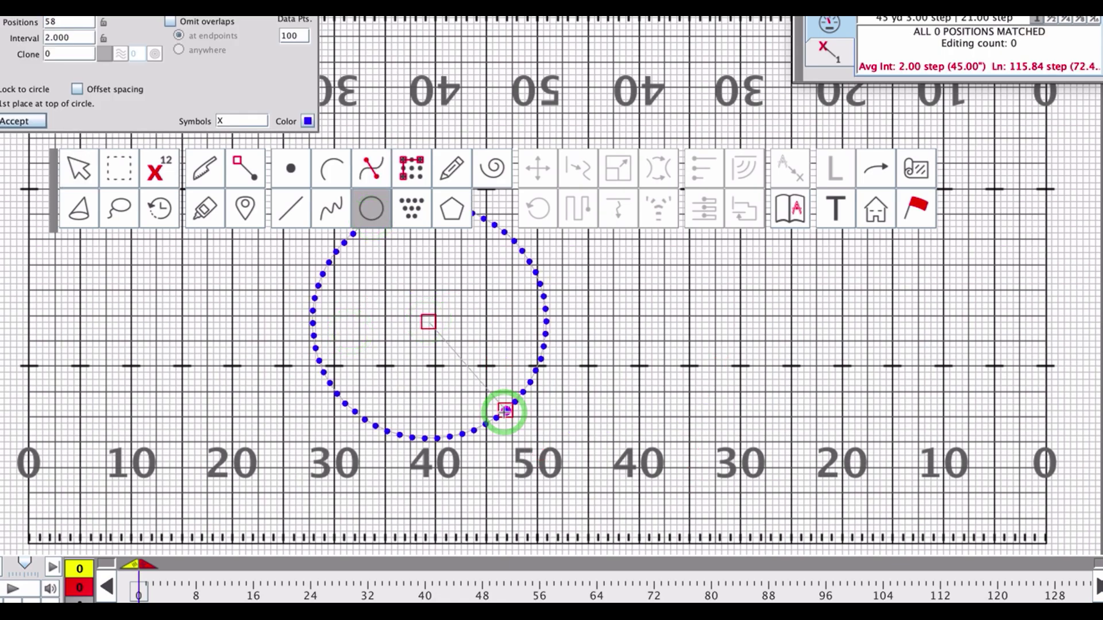
pyautogui.click(505, 456)
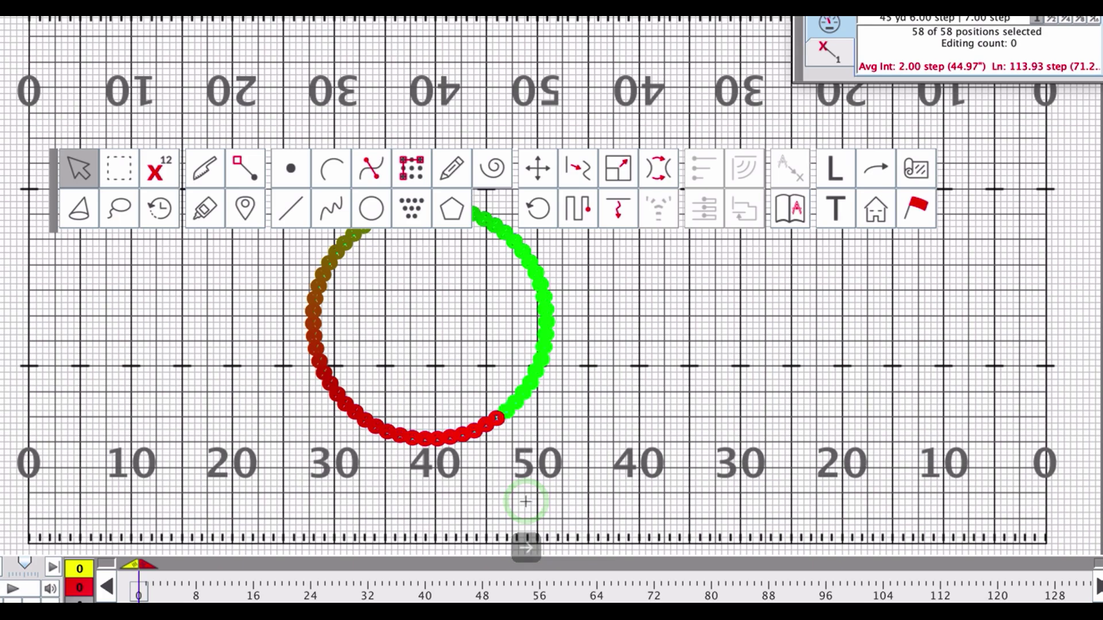
pyautogui.press('Delete')
pyautogui.click(415, 351)
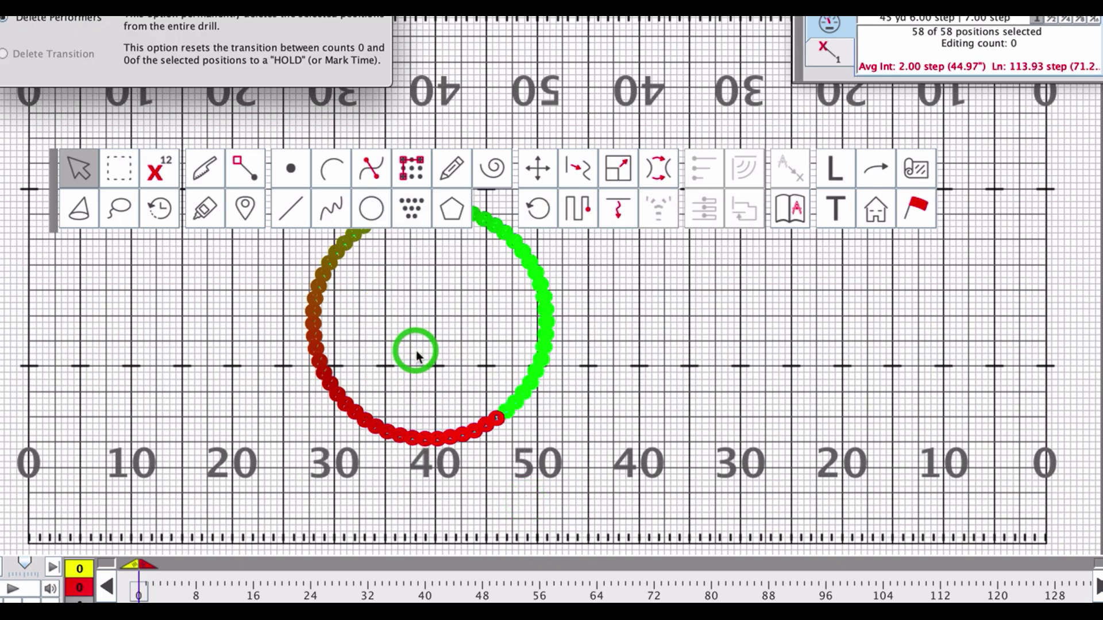
pyautogui.click(90, 72)
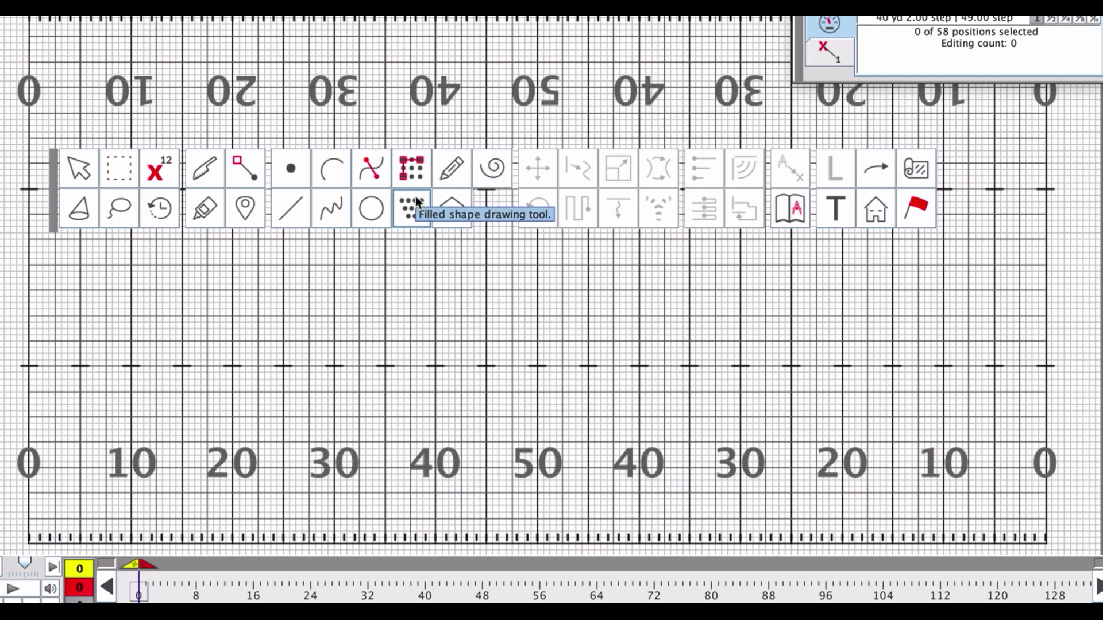
pyautogui.click(449, 175)
pyautogui.moveTo(265, 404)
pyautogui.mouseDown()
pyautogui.moveTo(337, 362)
pyautogui.moveTo(338, 416)
pyautogui.moveTo(357, 442)
pyautogui.moveTo(447, 442)
pyautogui.moveTo(498, 419)
pyautogui.moveTo(478, 335)
pyautogui.moveTo(583, 391)
pyautogui.moveTo(563, 438)
pyautogui.moveTo(601, 474)
pyautogui.moveTo(722, 413)
pyautogui.moveTo(741, 440)
pyautogui.moveTo(761, 388)
pyautogui.moveTo(736, 363)
pyautogui.mouseUp()
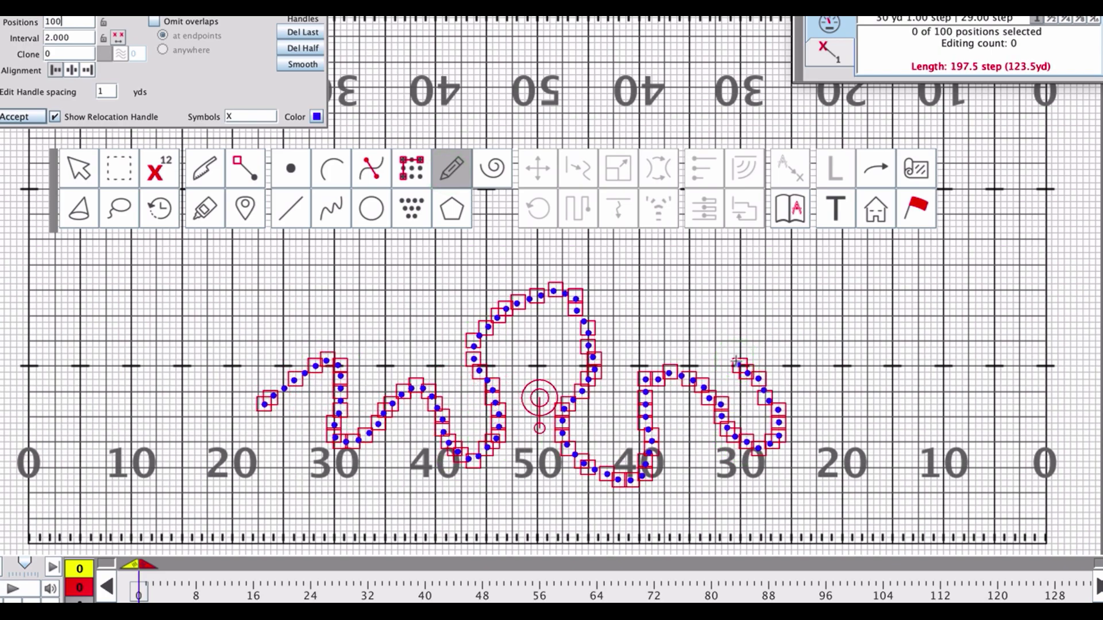
pyautogui.click(81, 38)
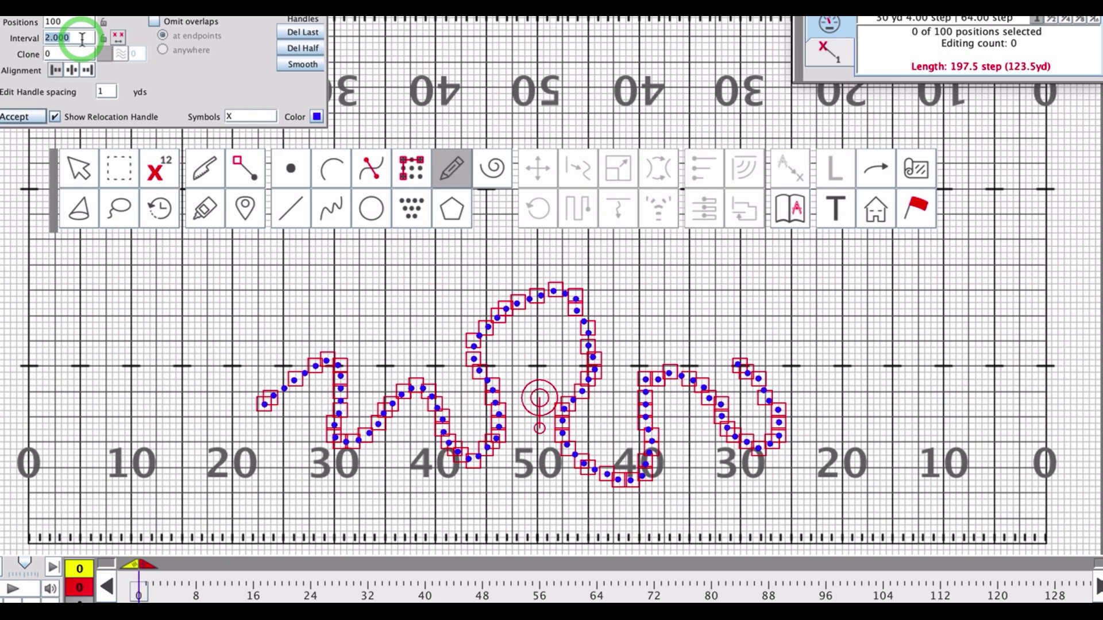
pyautogui.write('4')
pyautogui.press('Return')
pyautogui.click(372, 334)
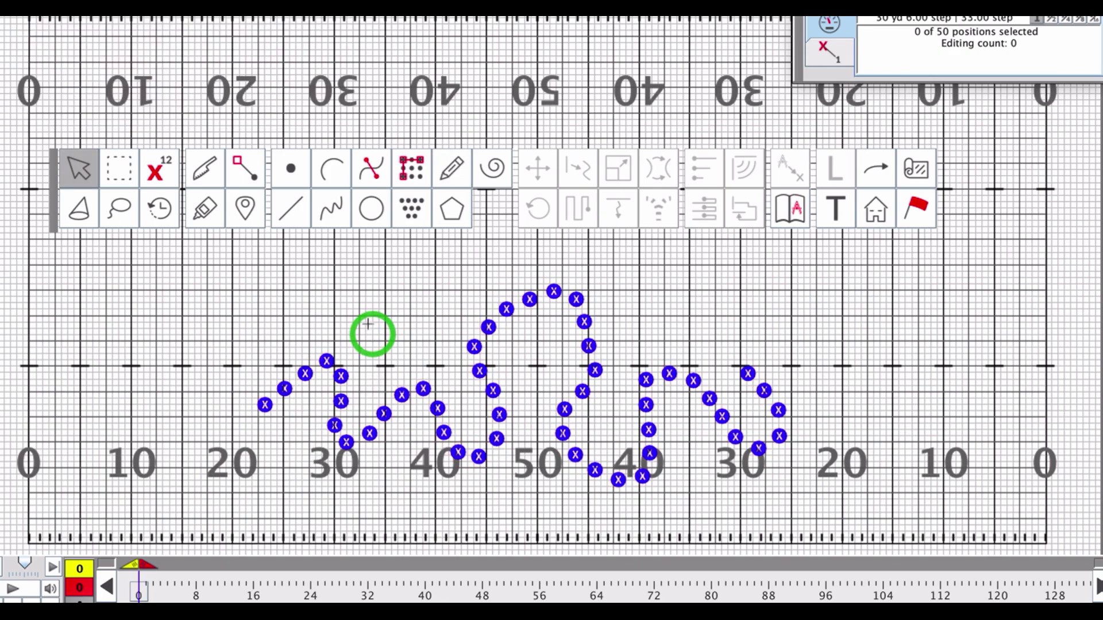
pyautogui.click(525, 374)
pyautogui.press('Delete')
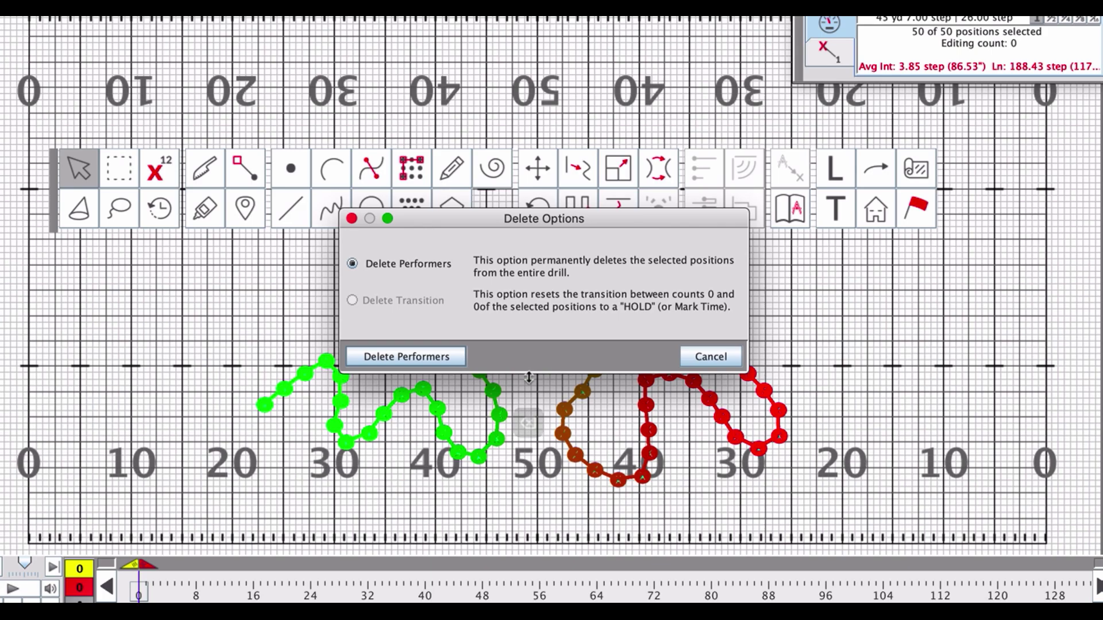
pyautogui.press('Return')
# Drag out a dotted pentagon form on the field with the Polygon tool
pyautogui.click(500, 169)
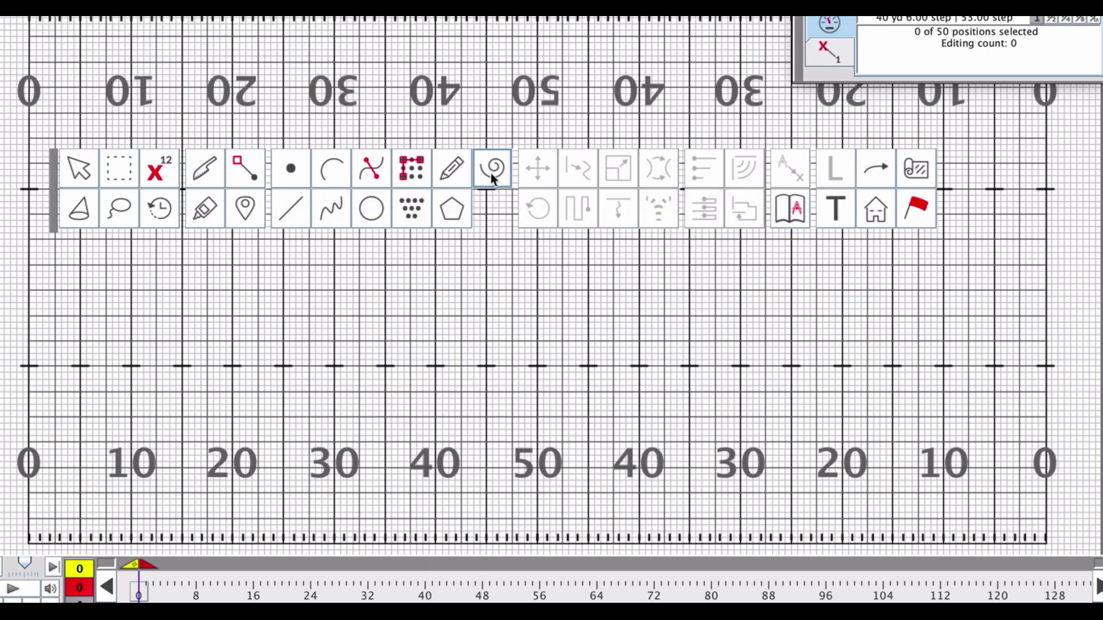
pyautogui.click(452, 212)
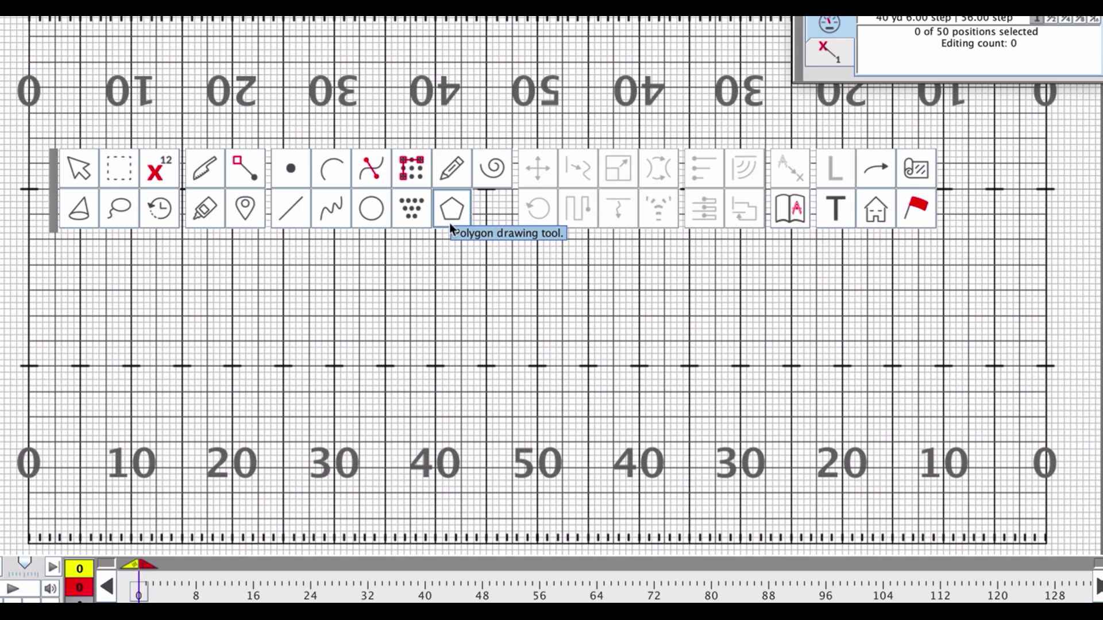
pyautogui.click(438, 351)
pyautogui.click(452, 211)
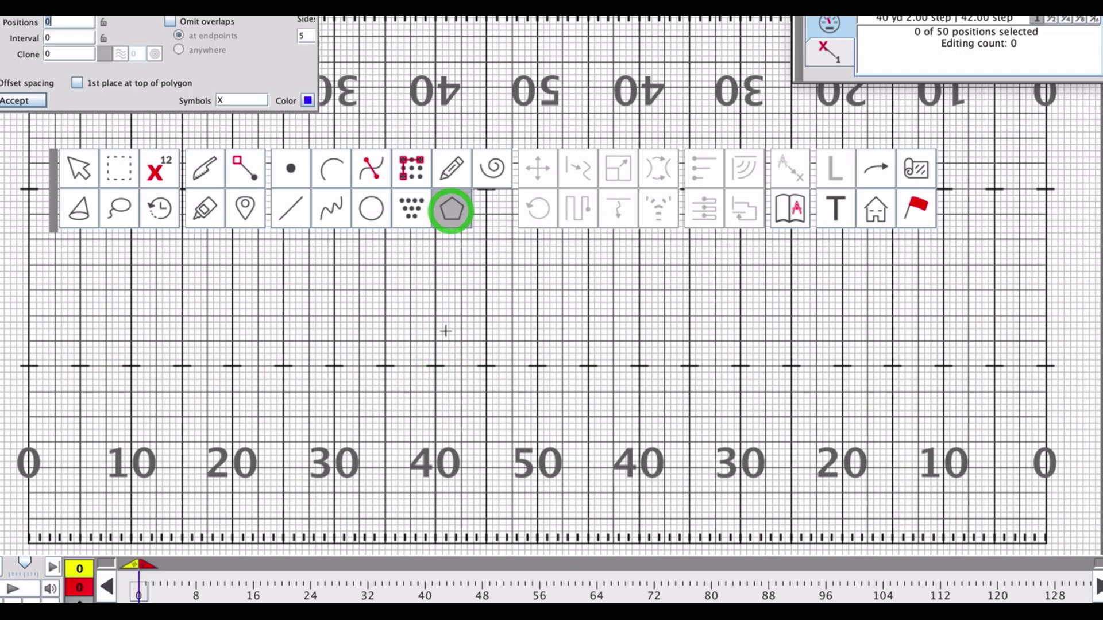
pyautogui.moveTo(435, 329); pyautogui.dragTo(517, 404)
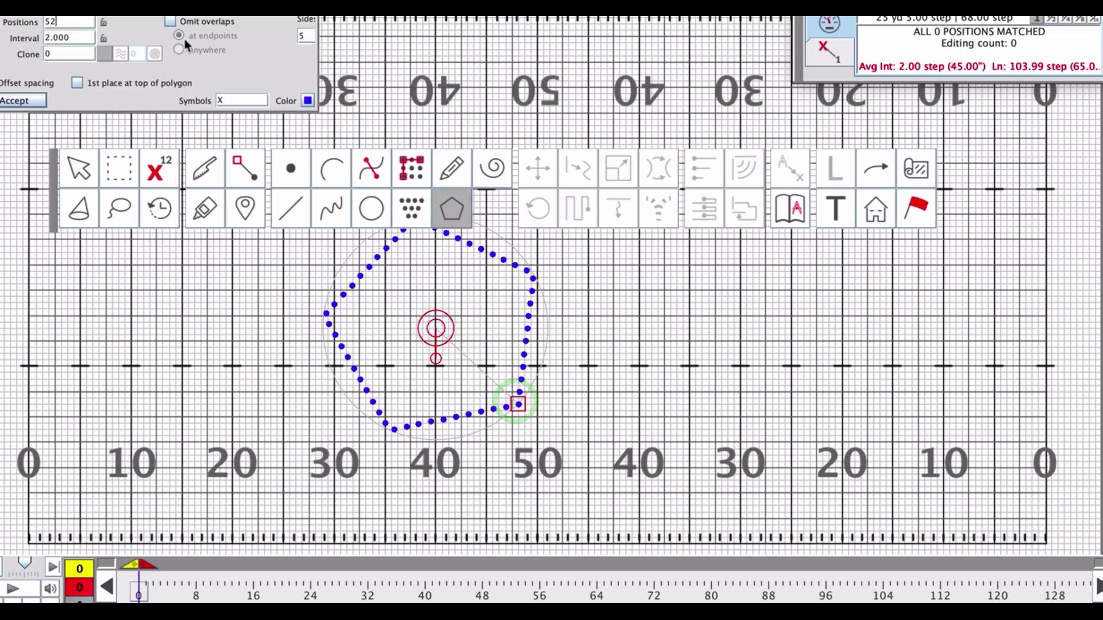
# Change the polygon's Sides value to 7, then 3, 10 and finally 20
pyautogui.doubleClick(306, 36)
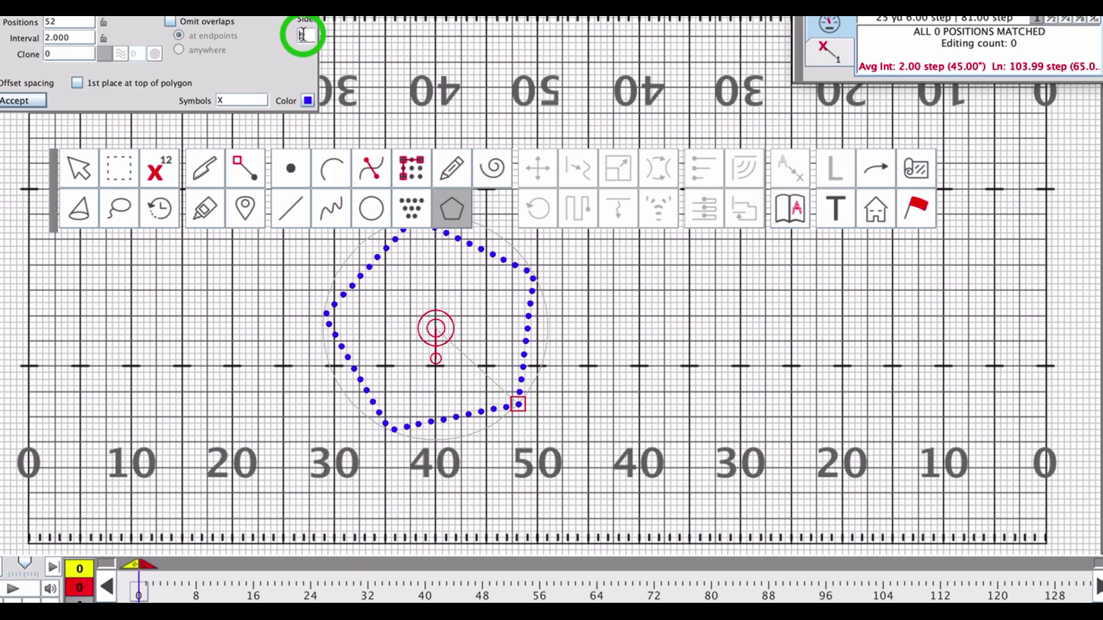
pyautogui.write('7')
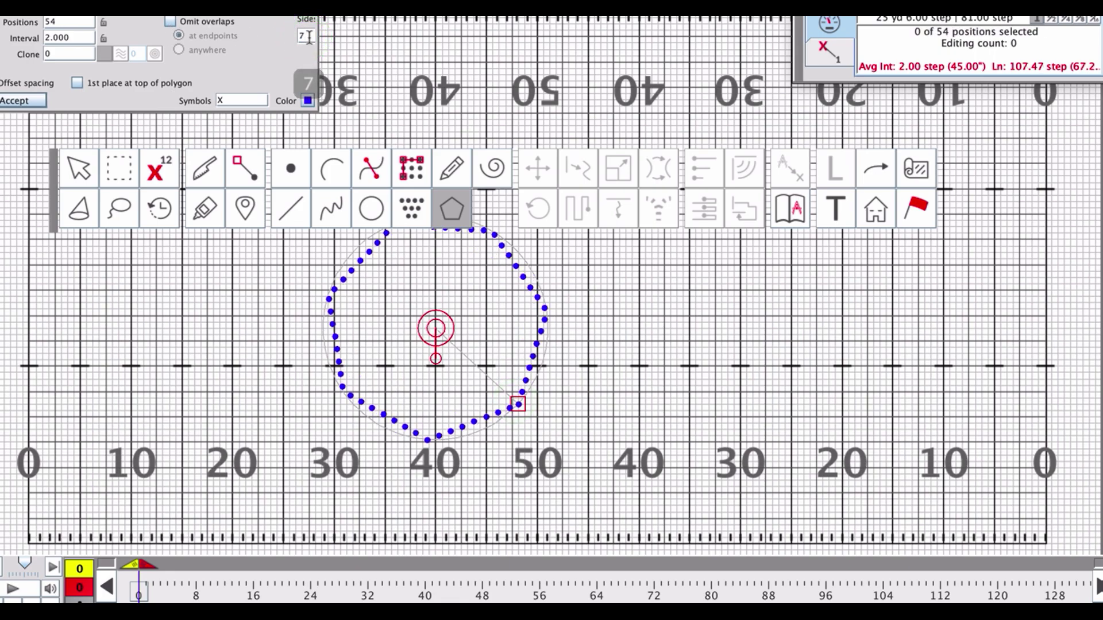
pyautogui.click(300, 36)
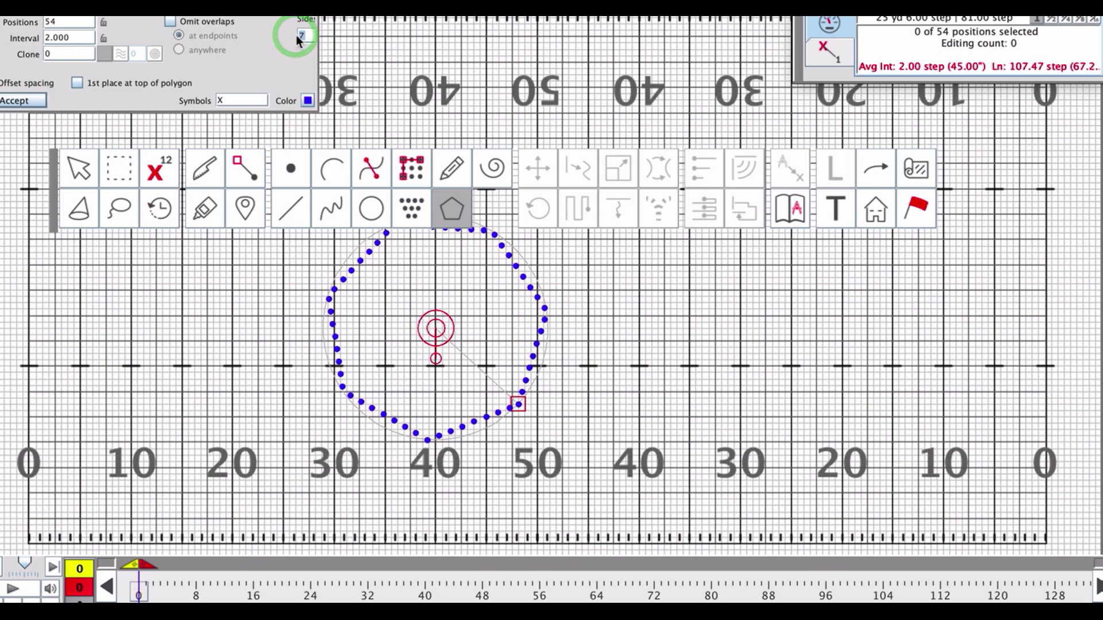
pyautogui.write('3')
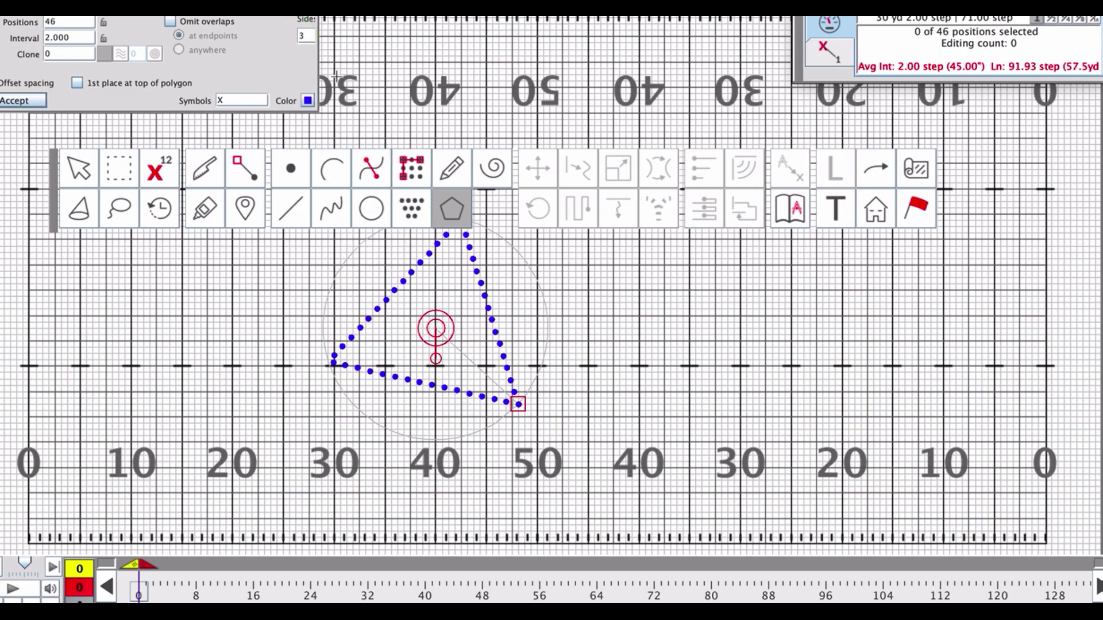
pyautogui.click(276, 35)
pyautogui.write('10')
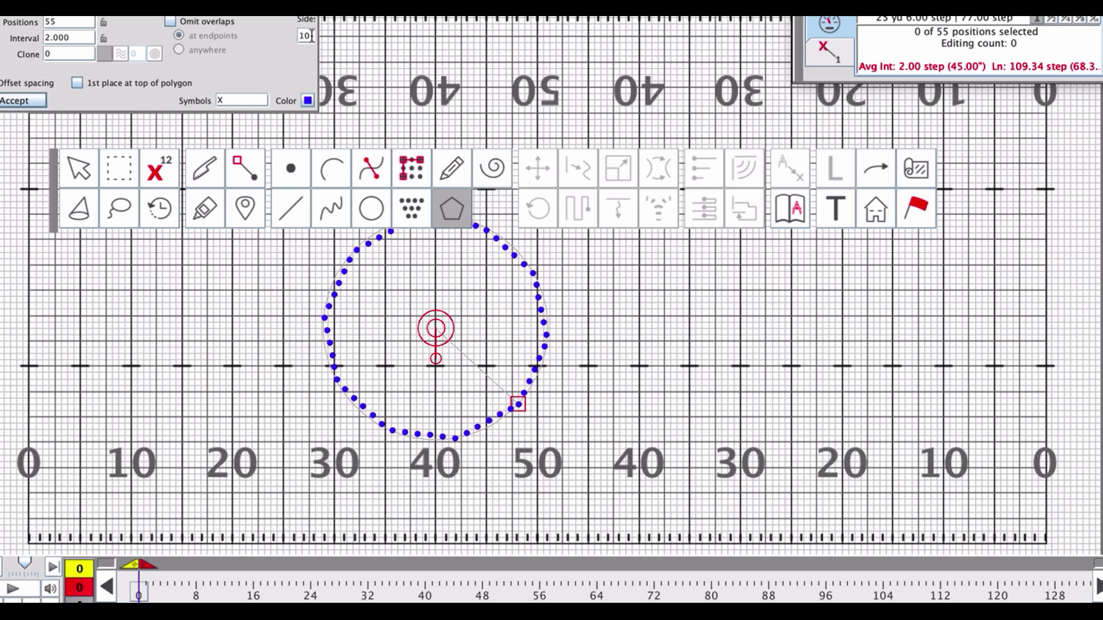
pyautogui.click(305, 35)
pyautogui.write('20')
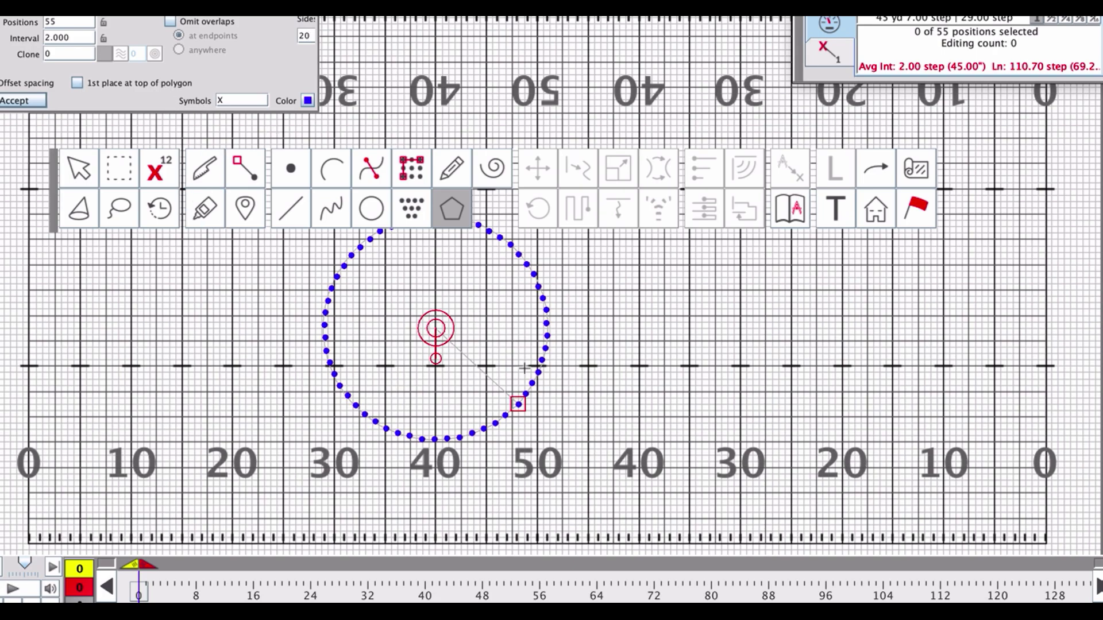
# Discard the 20-sided polygon, then draw a two-loop 72-position spiral and discard it
pyautogui.click(522, 246)
pyautogui.click(492, 167)
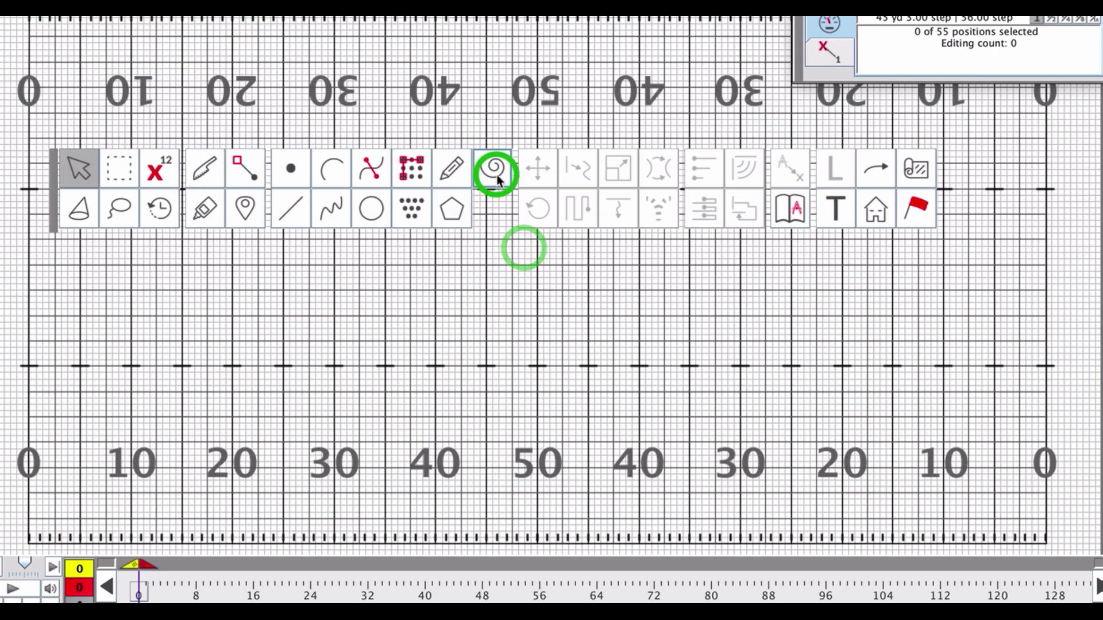
pyautogui.click(417, 403)
pyautogui.click(556, 404)
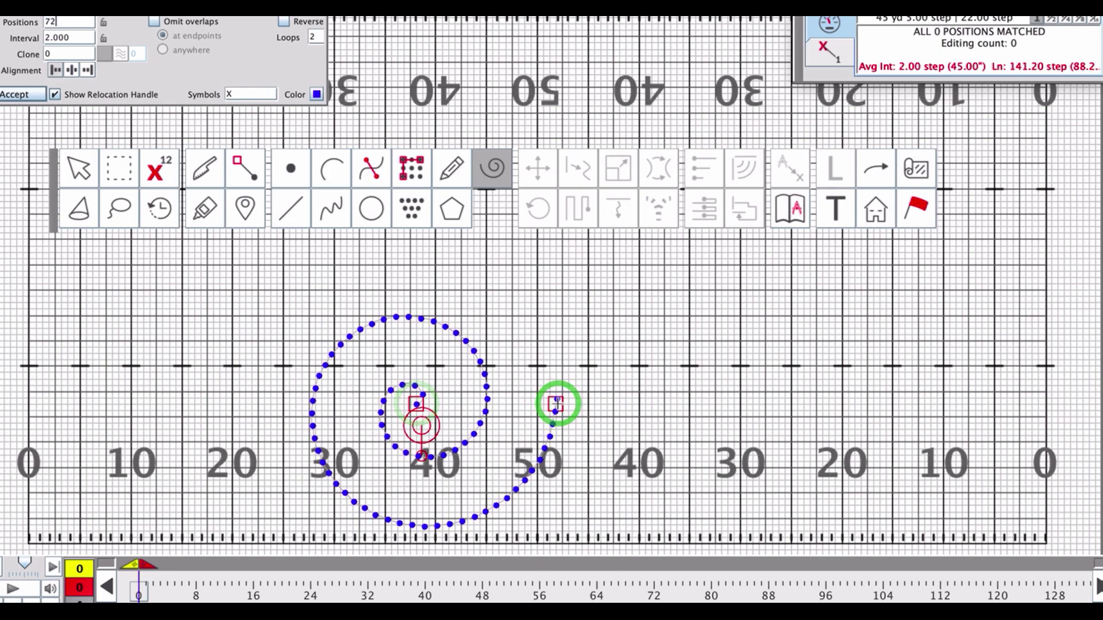
pyautogui.click(529, 370)
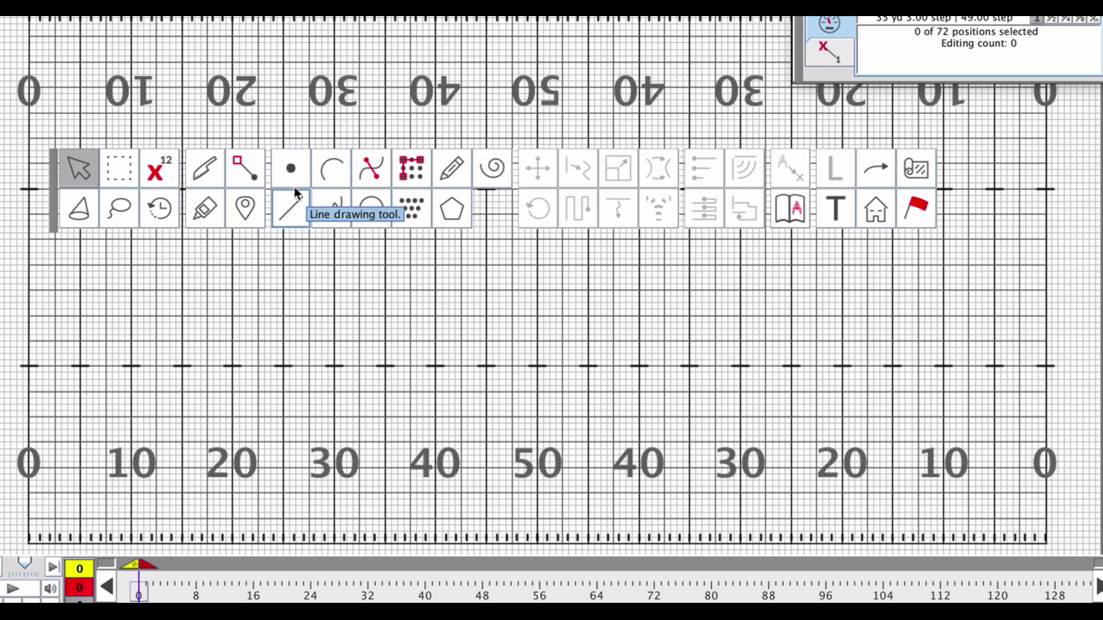
# Place one performer point just left of the 50-yard line and marquee-select it
pyautogui.click(293, 169)
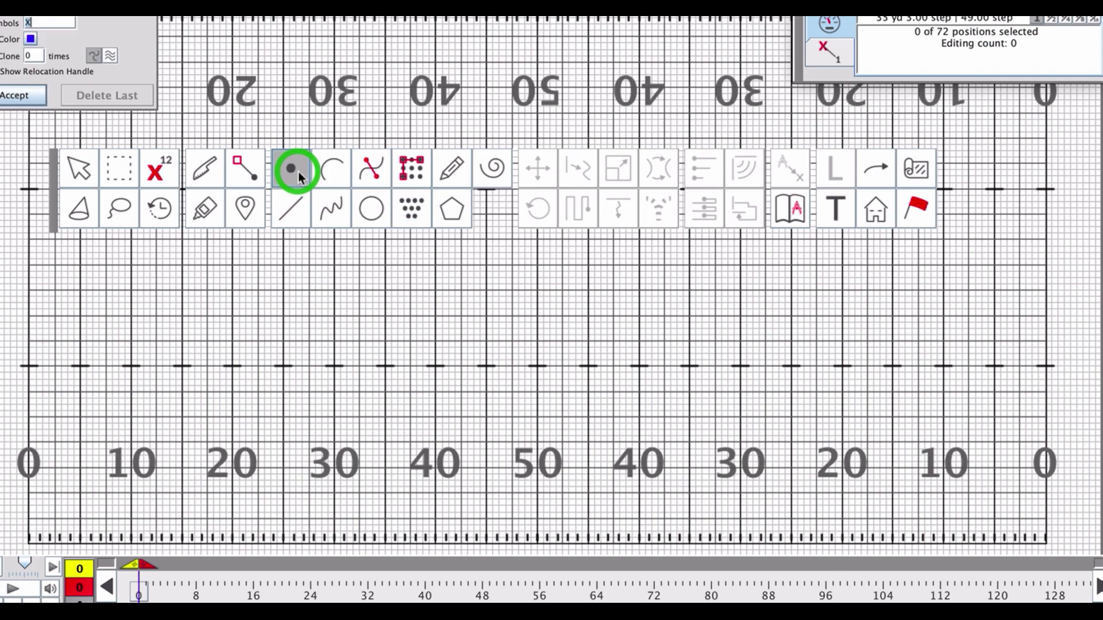
pyautogui.click(513, 343)
pyautogui.press('Return')
pyautogui.moveTo(492, 323); pyautogui.dragTo(539, 381)
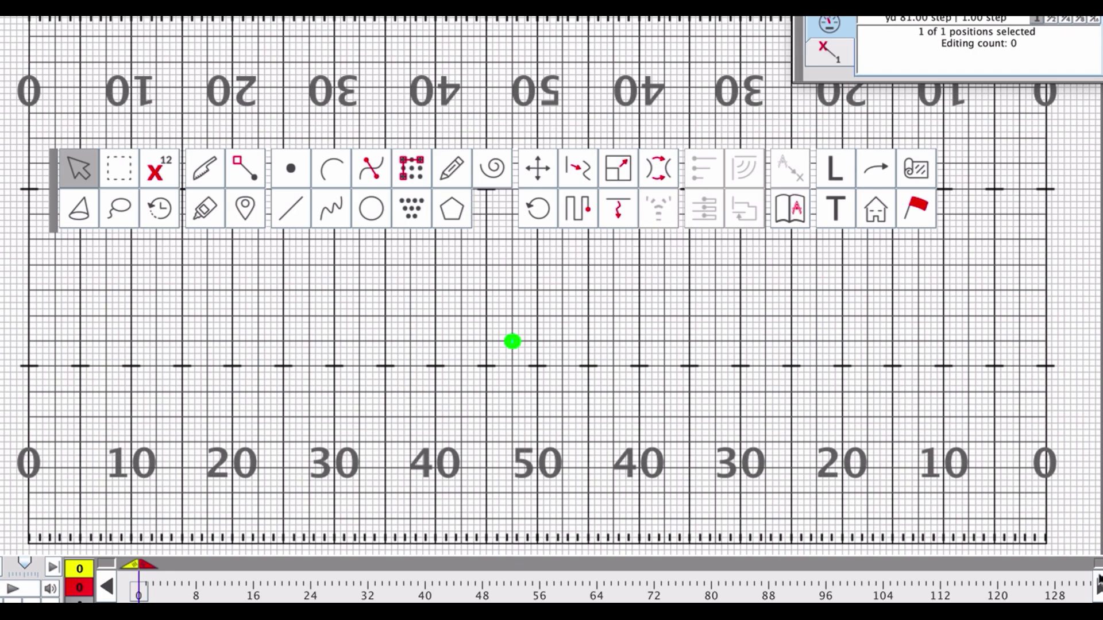
# Move the playhead from count 0 to count 8 and select the performer spot
pyautogui.click(512, 342)
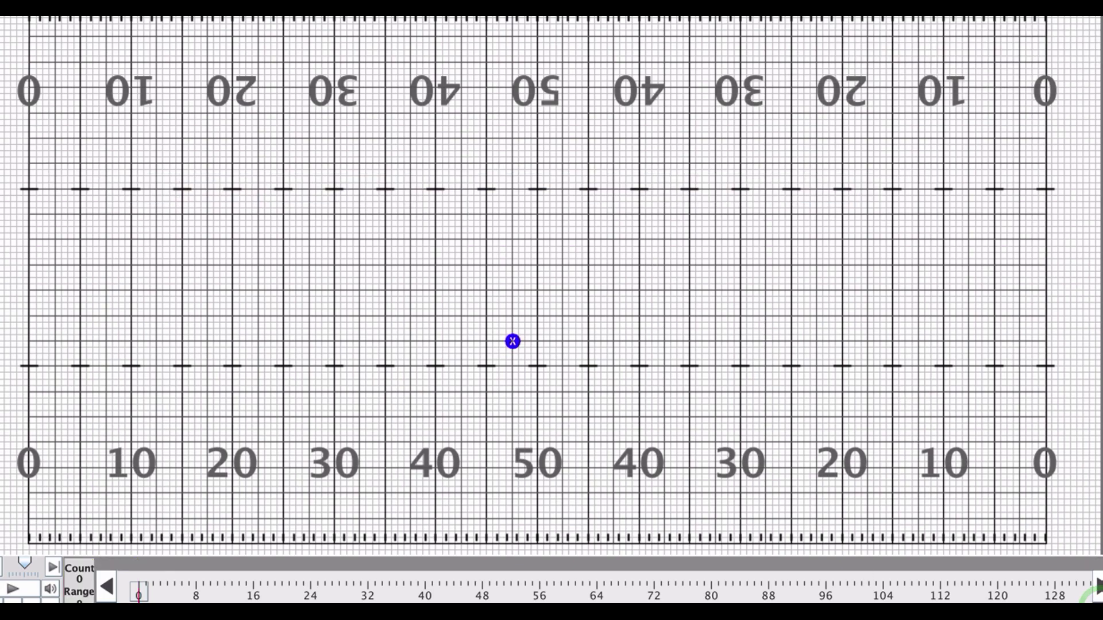
pyautogui.click(138, 599)
pyautogui.click(196, 597)
pyautogui.click(1097, 597)
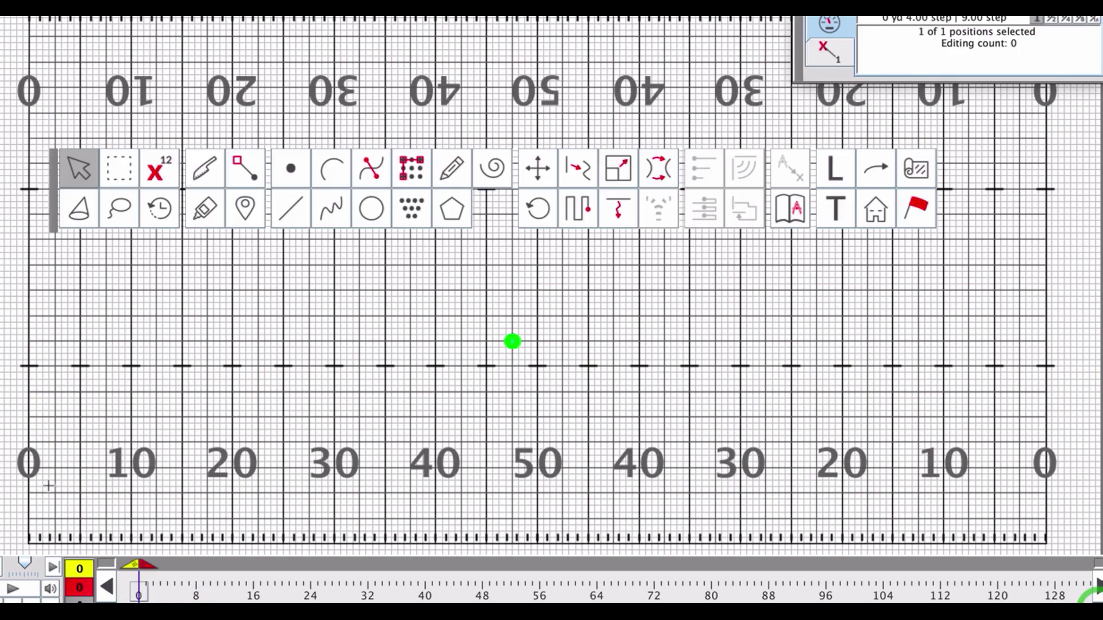
pyautogui.click(196, 597)
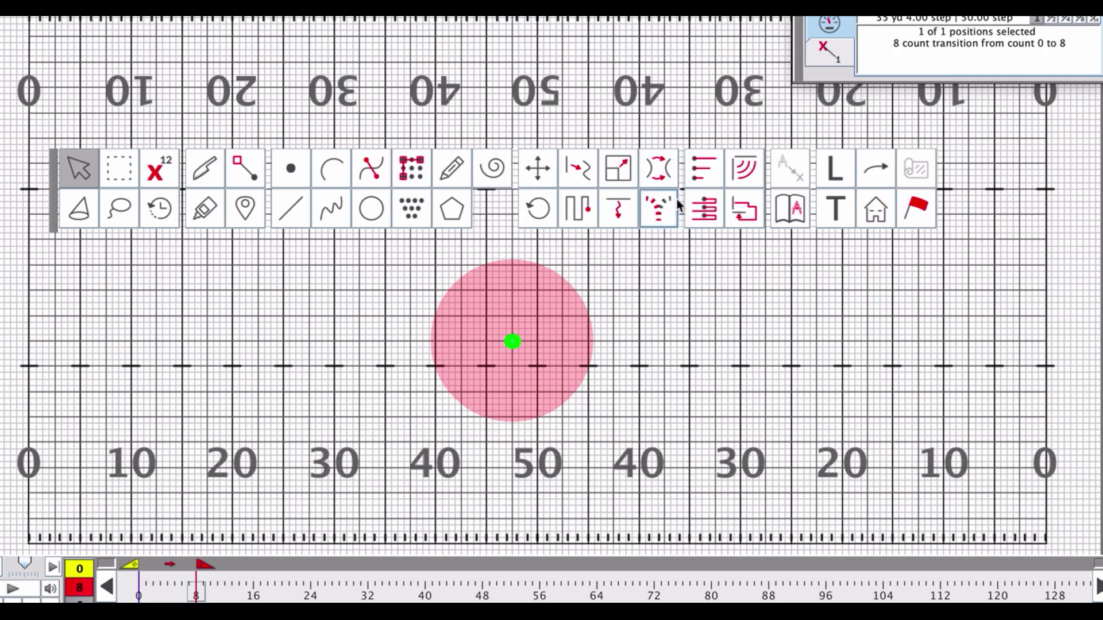
# Nudge the performer spot with the Move tool onto the 50-yard line, about 3 yards right
pyautogui.click(537, 168)
pyautogui.press('Right')
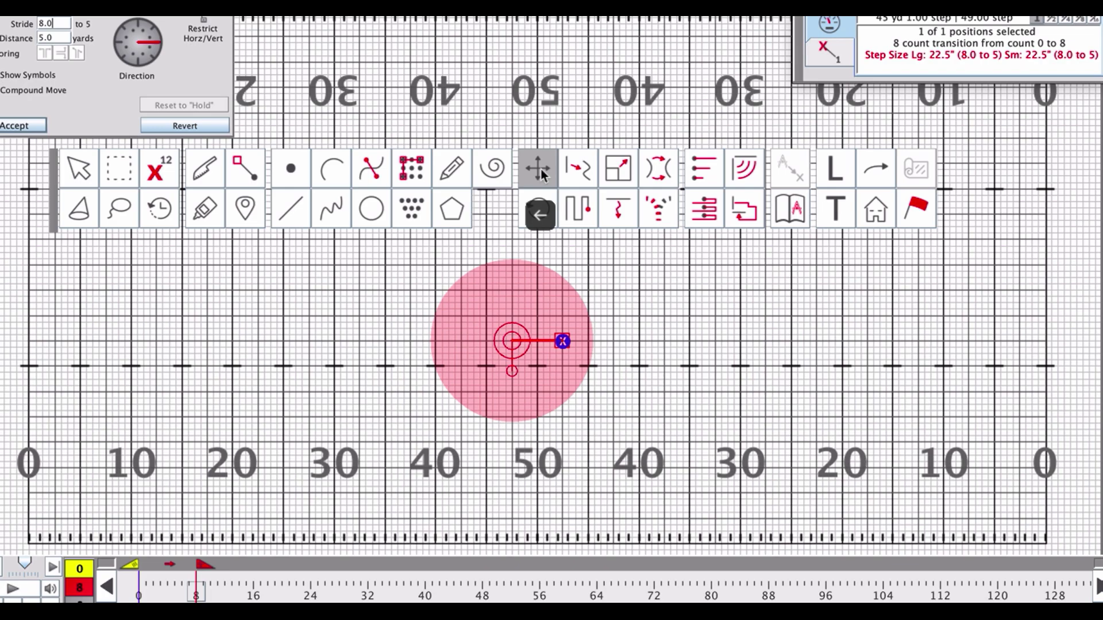
pyautogui.press('Left')
pyautogui.press('Down')
pyautogui.press('Down')
pyautogui.press('Left')
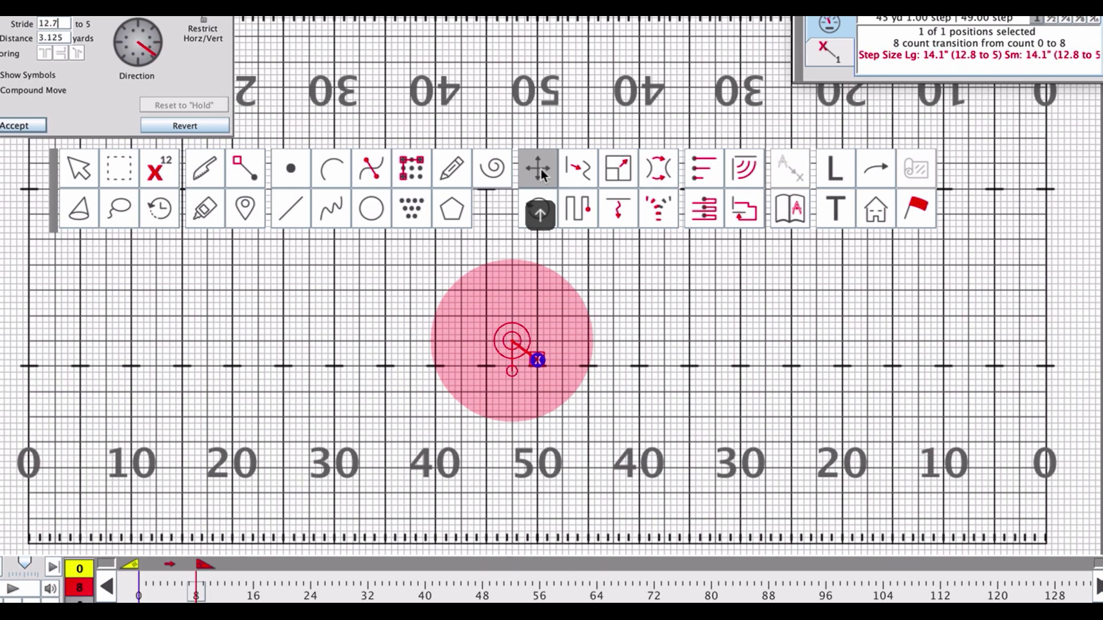
pyautogui.press('Return')
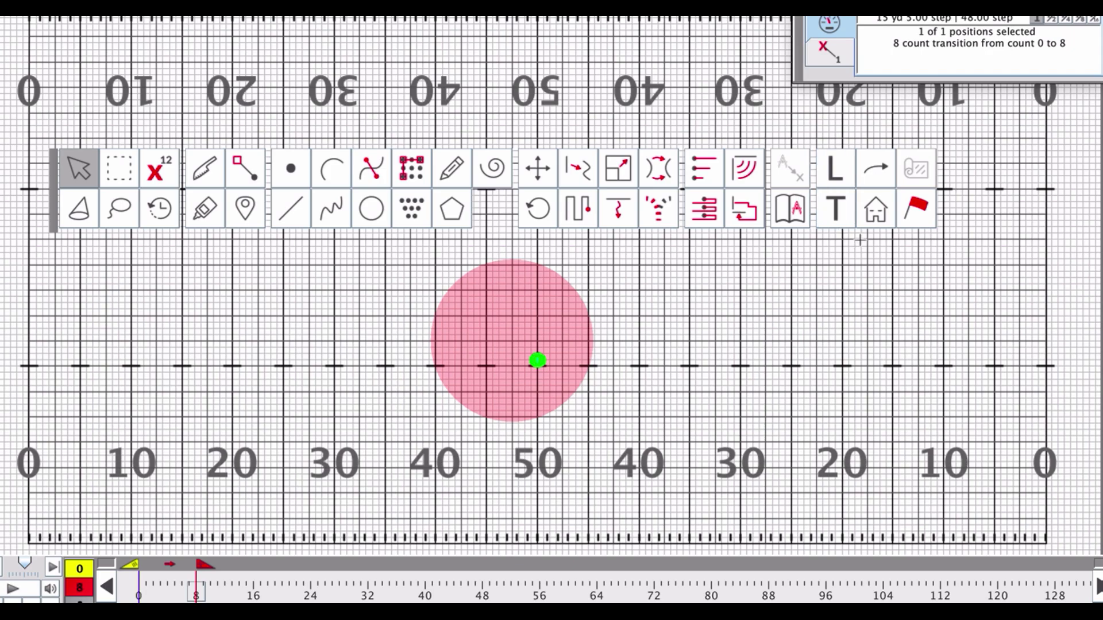
# Deselect and then reselect the moved performer spot
pyautogui.click(860, 240)
pyautogui.click(496, 314)
pyautogui.click(555, 310)
pyautogui.click(581, 369)
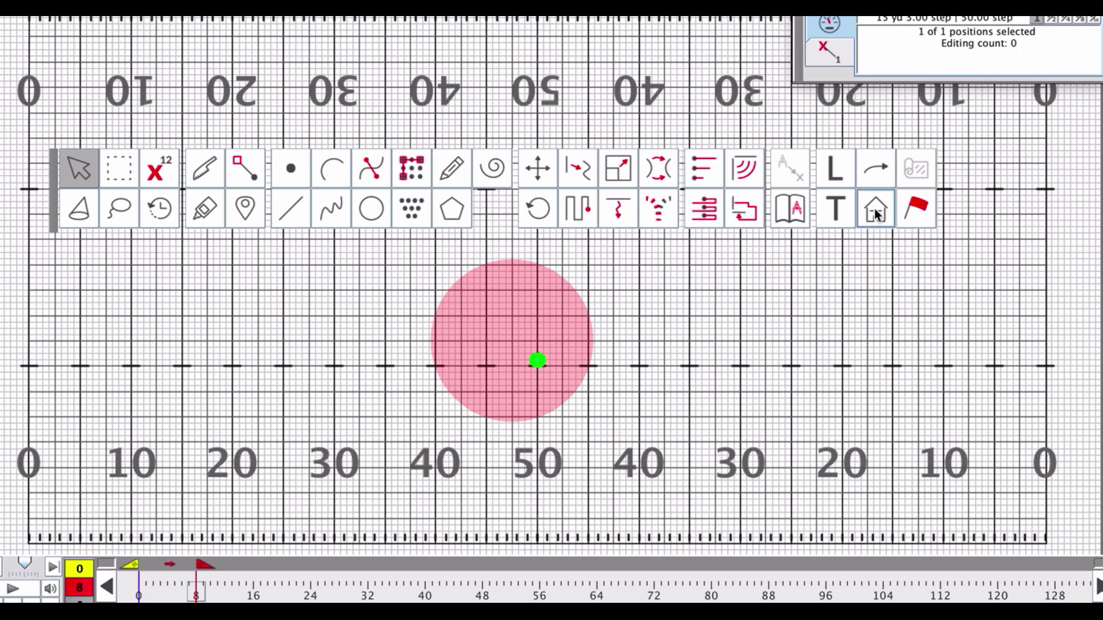
# Change the spot's symbol from X to S and repeat it across all counts
pyautogui.click(835, 166)
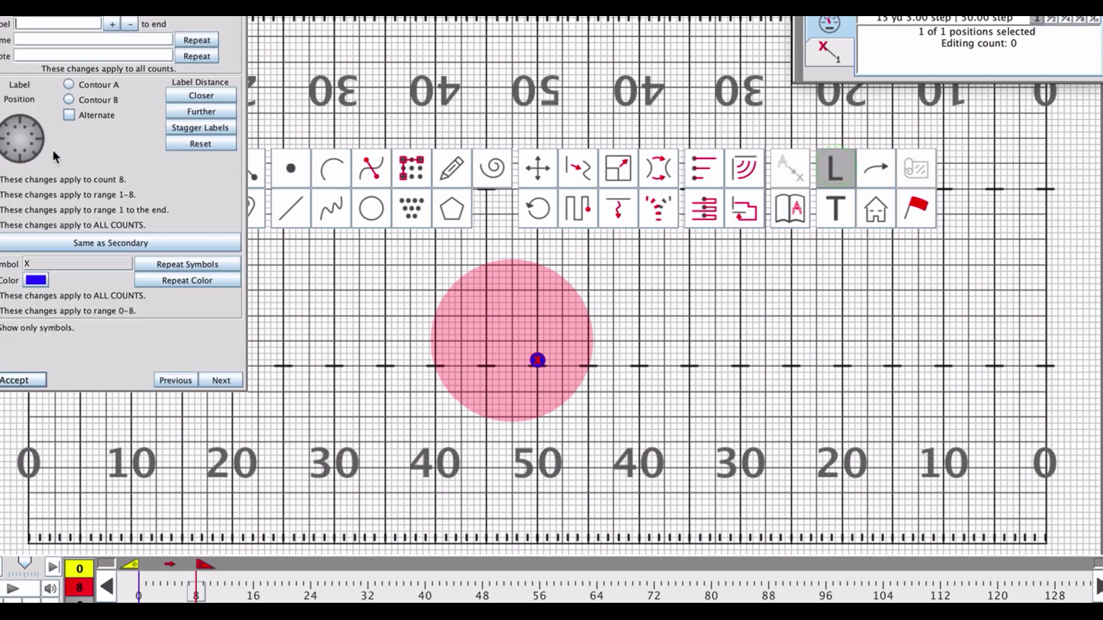
pyautogui.doubleClick(40, 263)
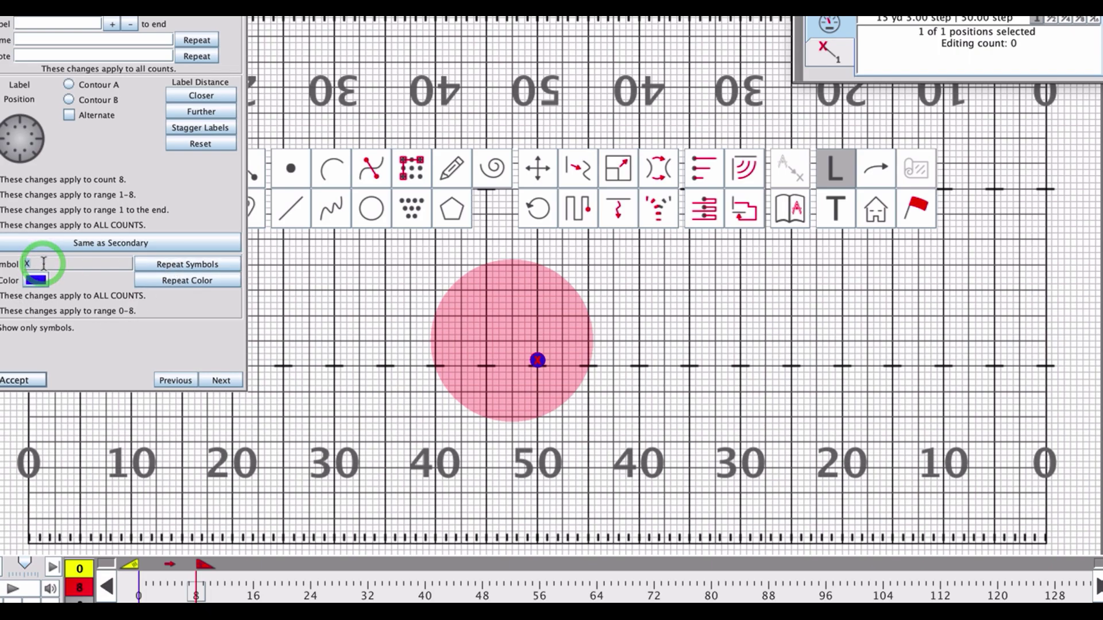
pyautogui.write('S')
pyautogui.click(163, 263)
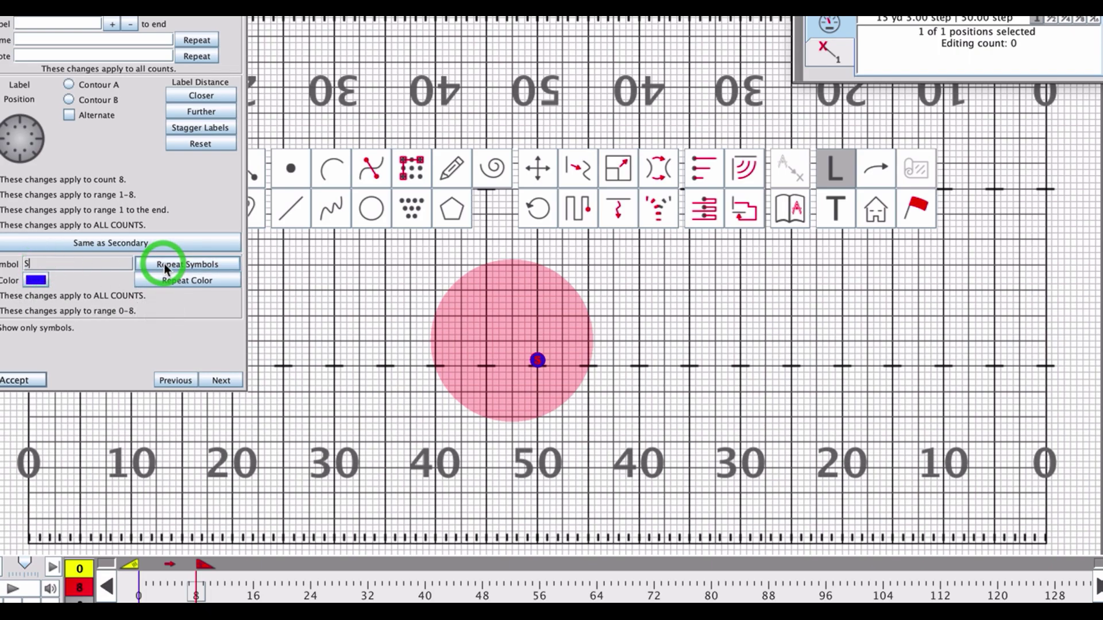
# Set the symbol colour to black for all counts, accept, and reselect the spot
pyautogui.doubleClick(35, 265)
pyautogui.click(40, 281)
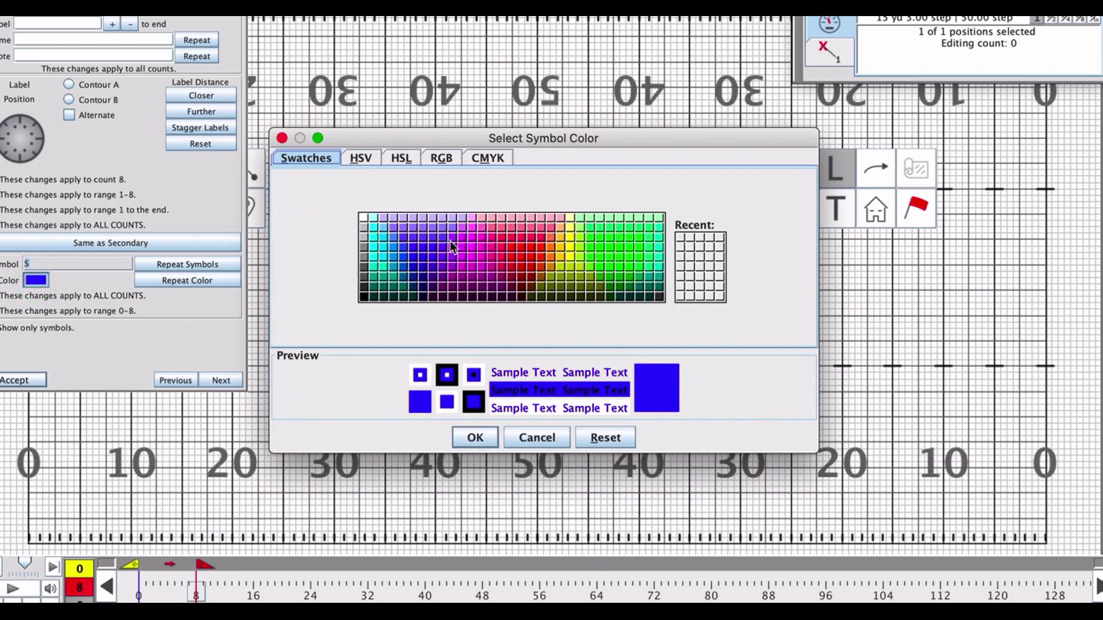
pyautogui.click(362, 296)
pyautogui.click(484, 441)
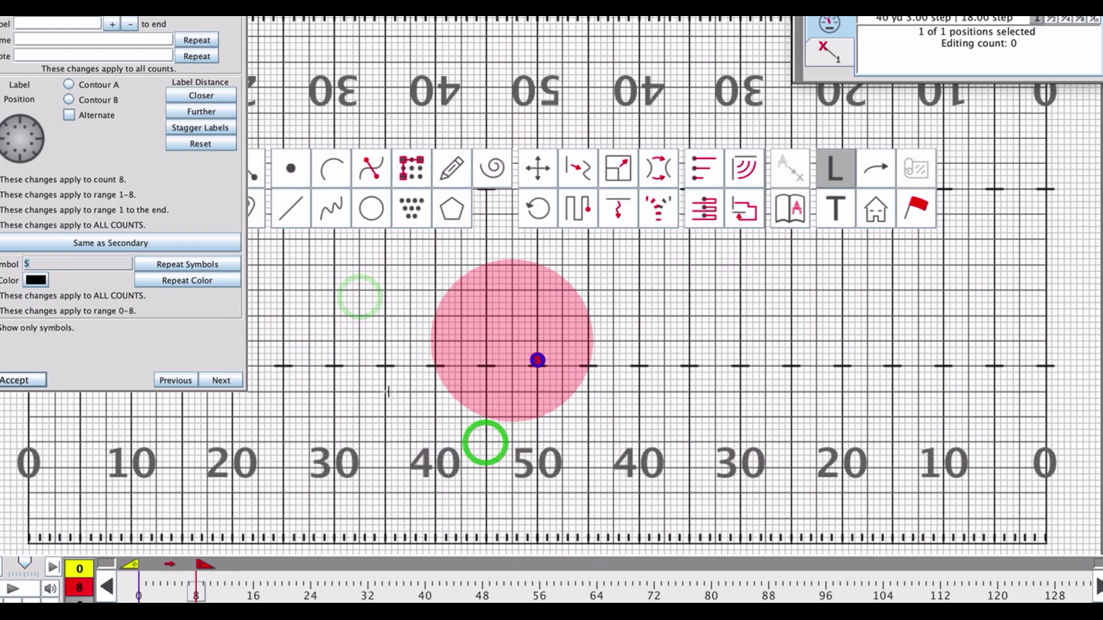
pyautogui.click(198, 280)
pyautogui.click(35, 381)
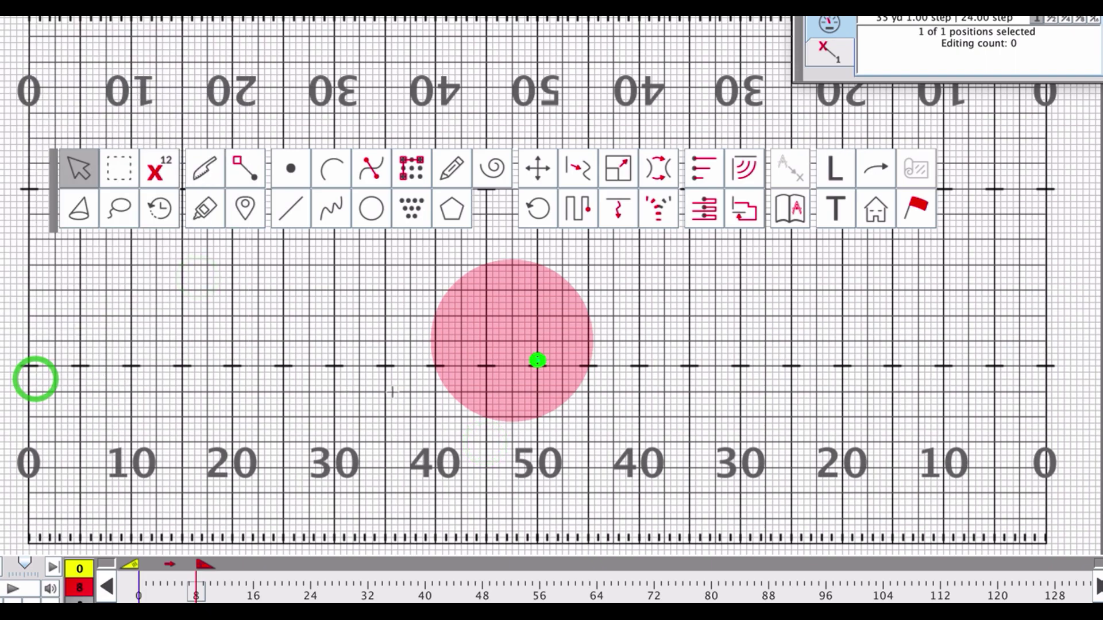
pyautogui.click(392, 392)
pyautogui.moveTo(517, 335); pyautogui.dragTo(573, 391)
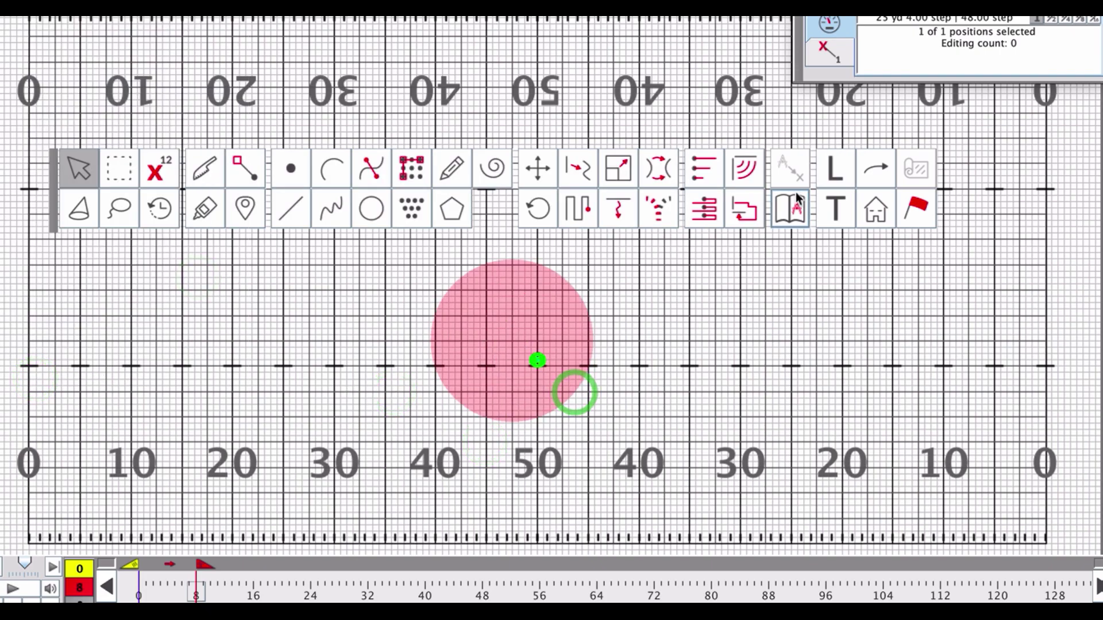
# Add and close a trial text note, then show the Prop relocation and rotation settings
pyautogui.click(833, 208)
pyautogui.moveTo(778, 278); pyautogui.dragTo(999, 450)
pyautogui.write('dkjfsh')
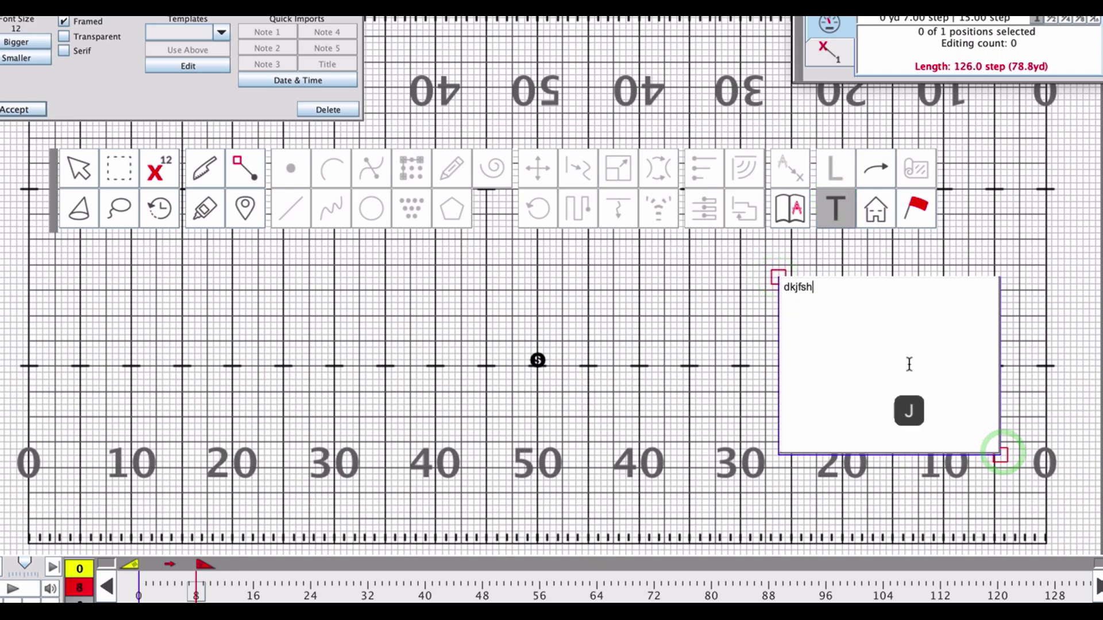
pyautogui.write('djgfkjdshfjhbssdkjfhsd')
pyautogui.click(619, 416)
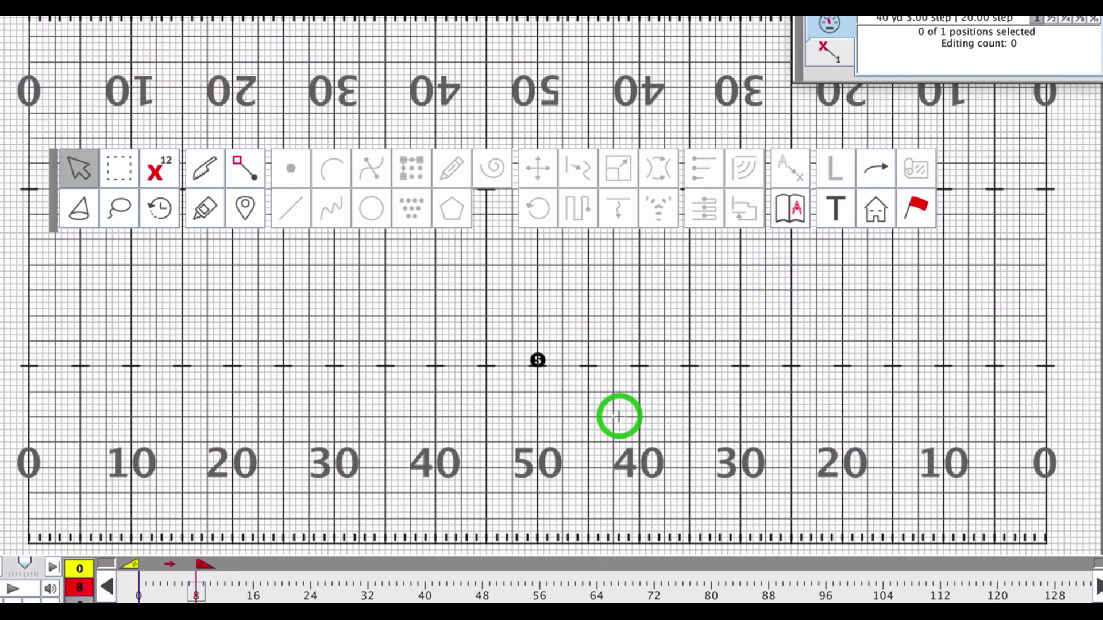
pyautogui.click(876, 209)
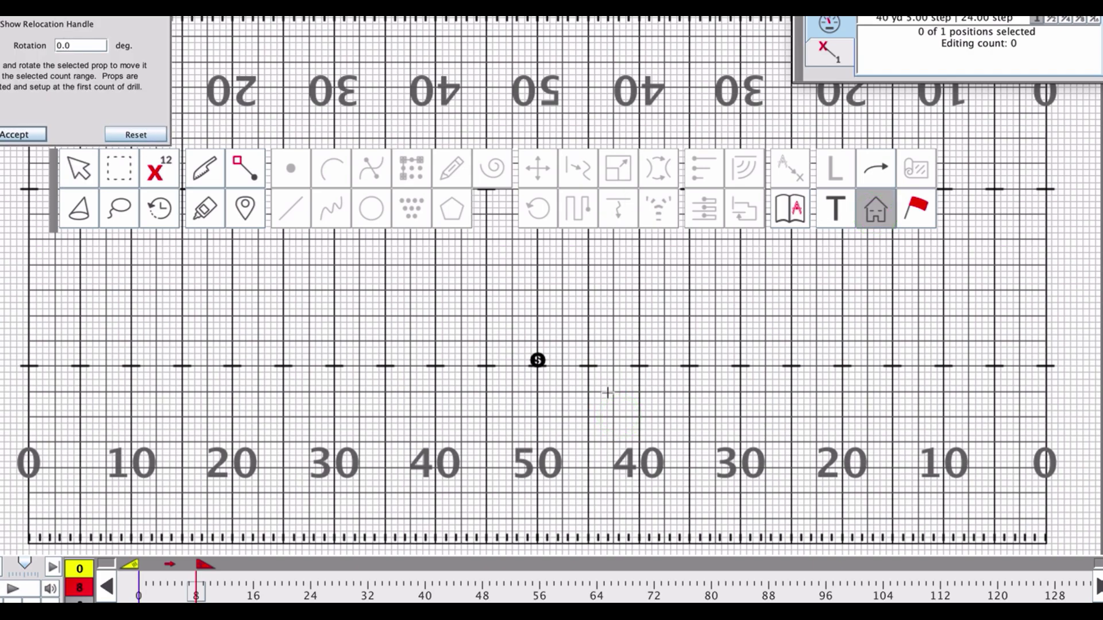
# Open the Visuals Editor, move it higher, then select and deselect performer S
pyautogui.click(919, 220)
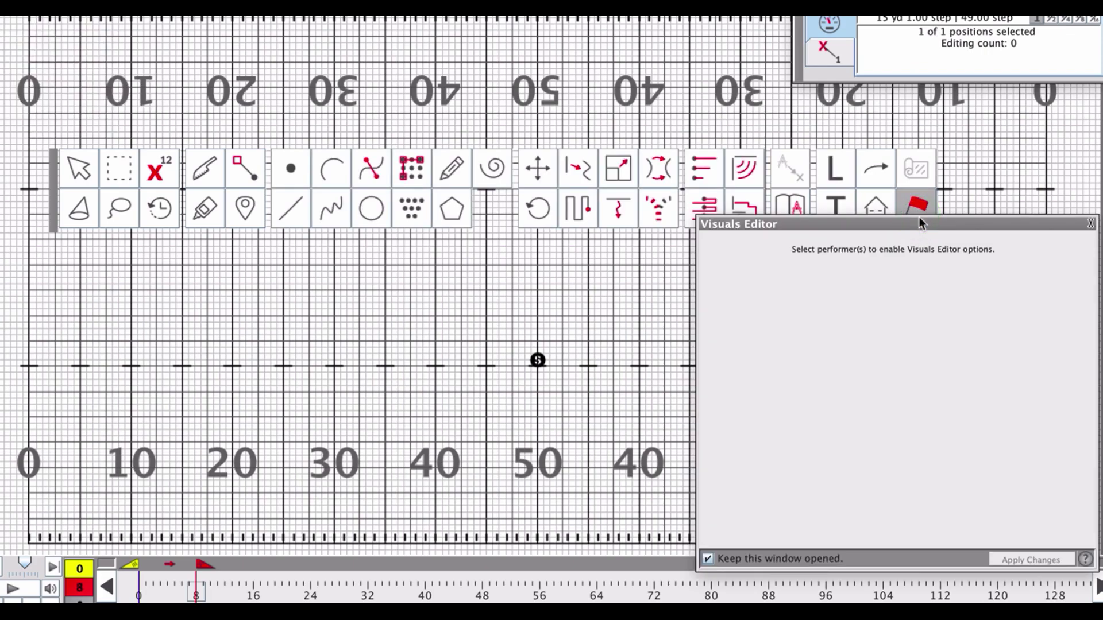
pyautogui.moveTo(865, 225); pyautogui.dragTo(825, 263)
pyautogui.click(584, 424)
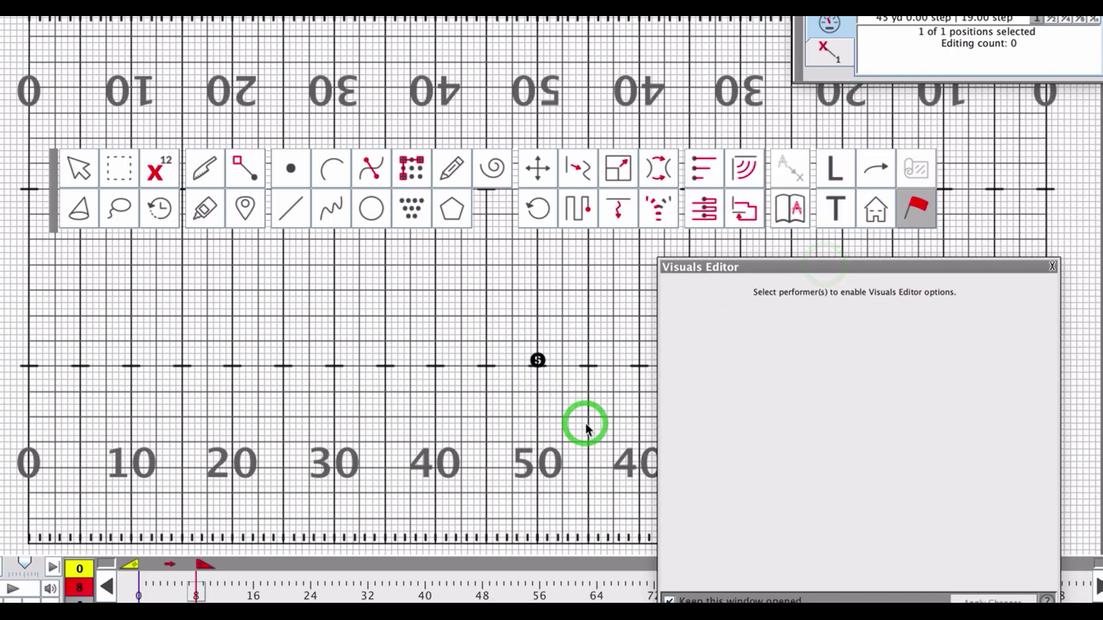
pyautogui.moveTo(560, 396); pyautogui.dragTo(520, 353)
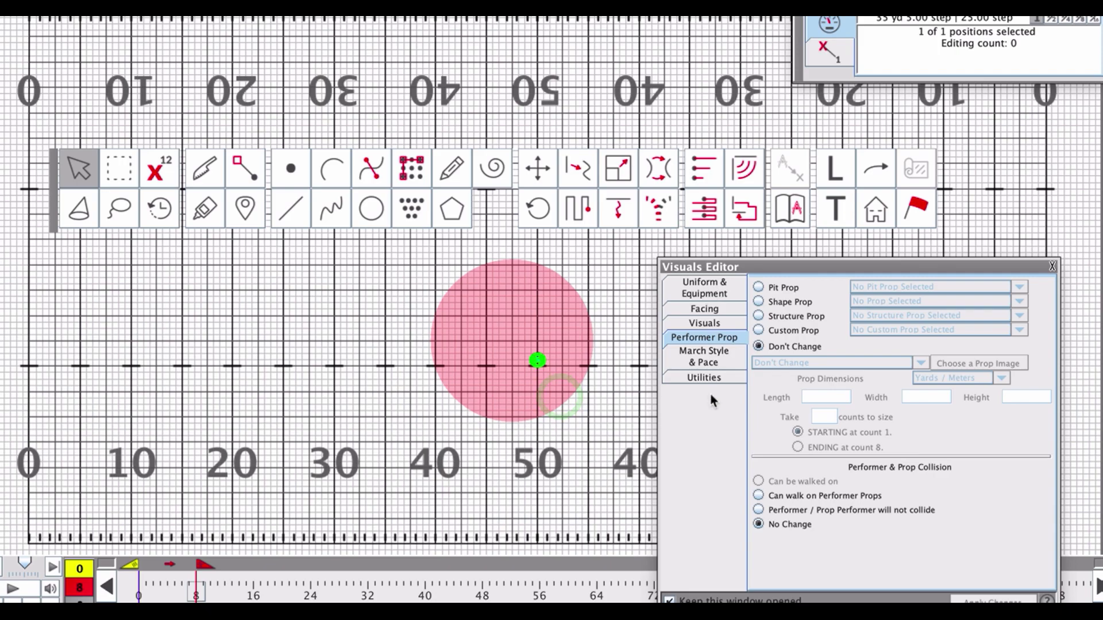
pyautogui.click(1029, 232)
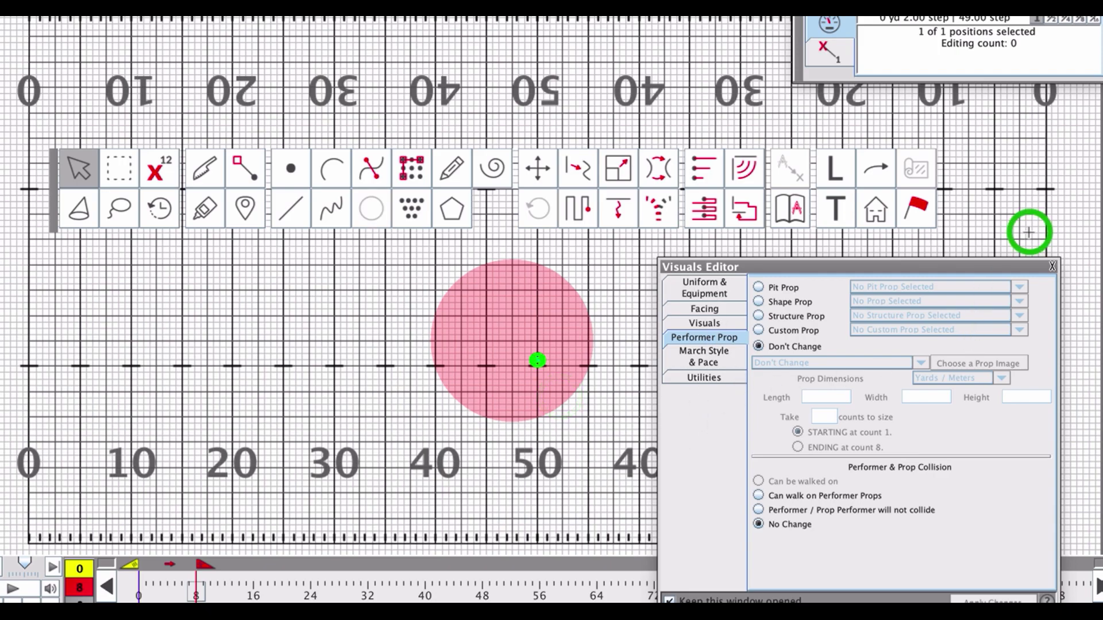
pyautogui.click(918, 168)
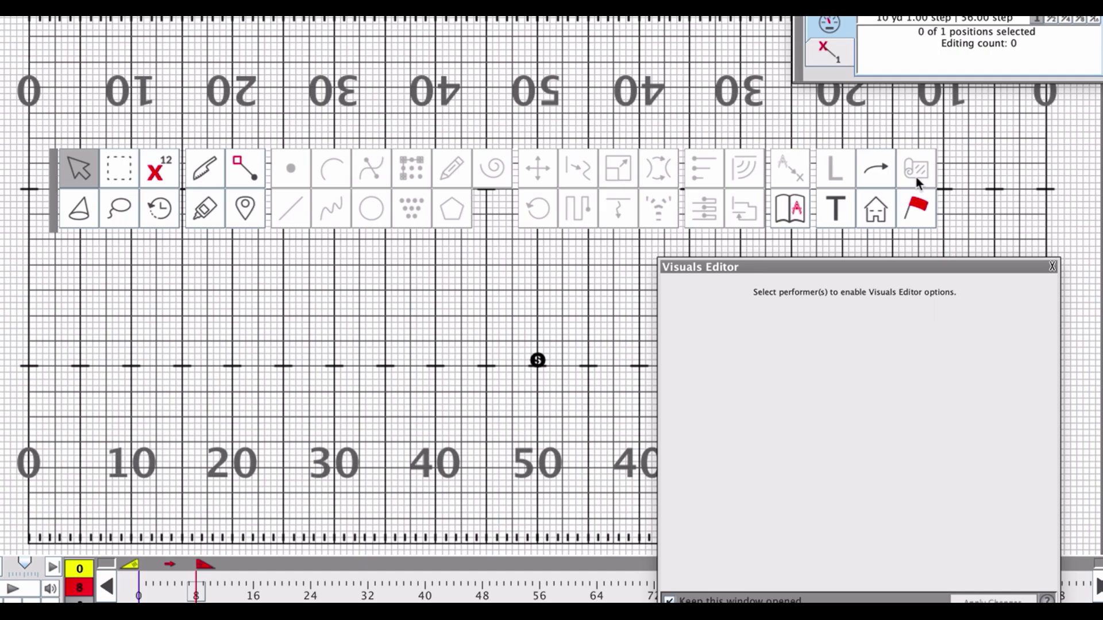
# Draw an arrow from the 20- to the 40-yard line with Center Point and Curved enabled
pyautogui.click(882, 169)
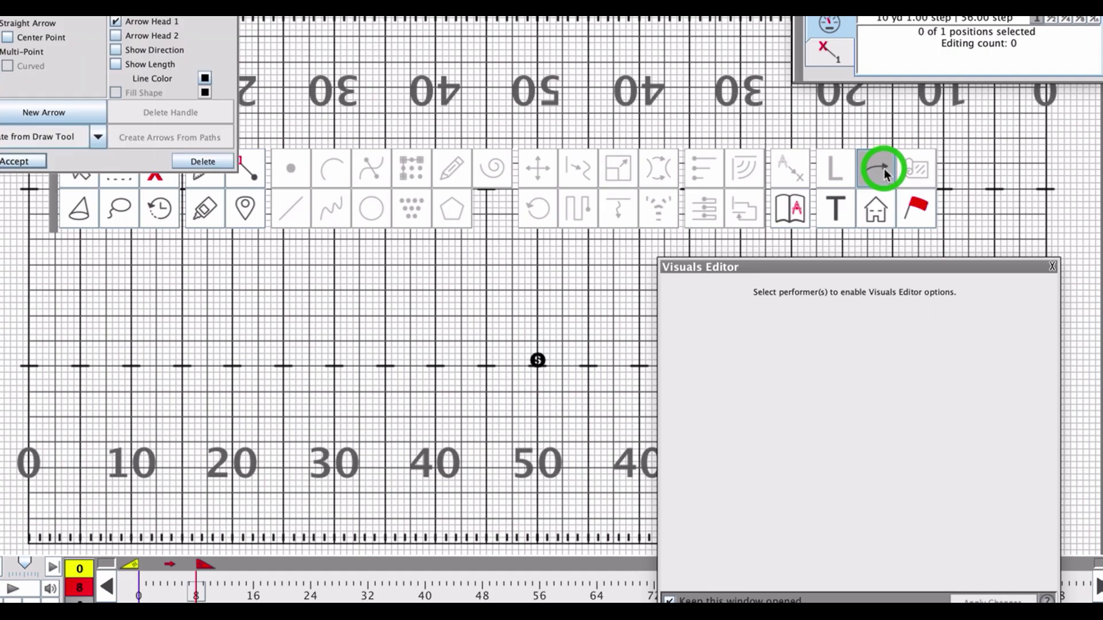
pyautogui.click(244, 358)
pyautogui.click(421, 314)
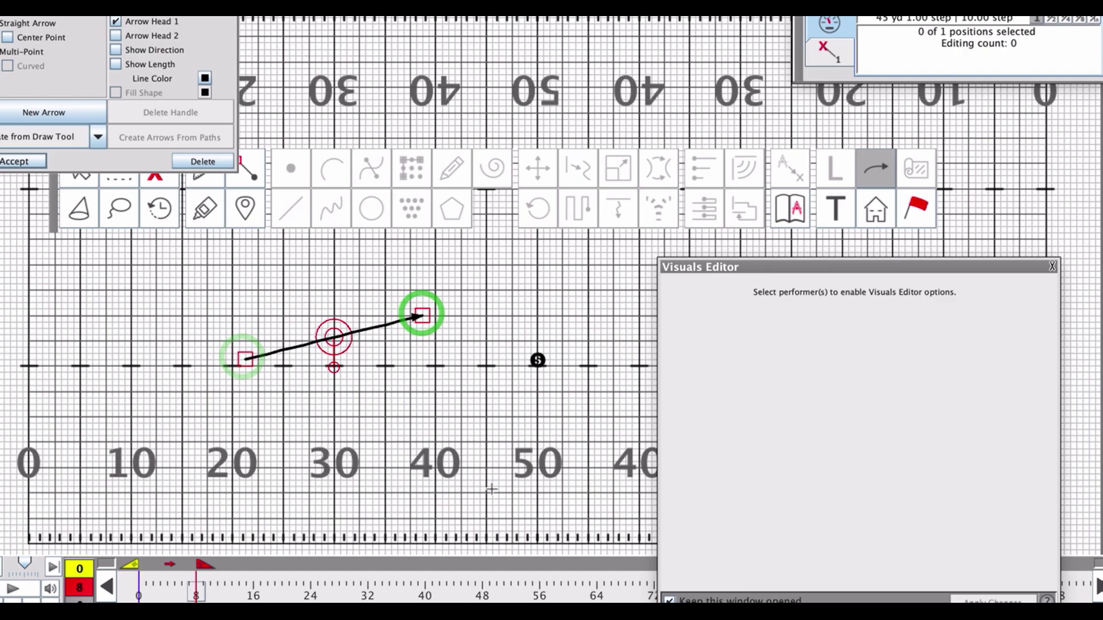
pyautogui.click(8, 42)
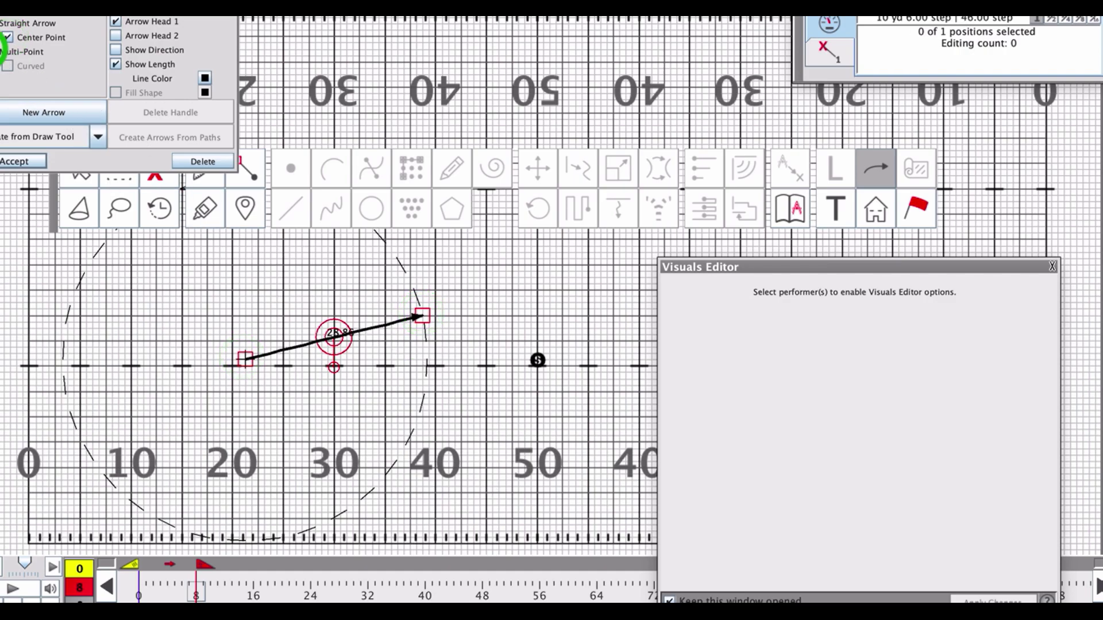
pyautogui.click(8, 66)
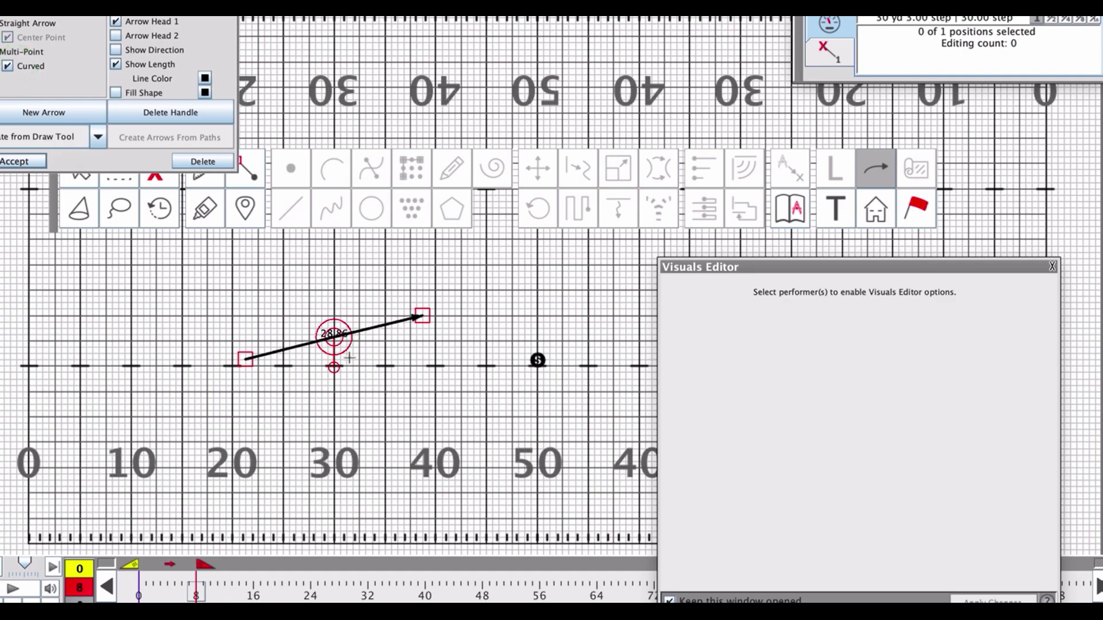
# Reshape the arrow into an S-curve ending near the 50-yard line, then return to Select
pyautogui.click(506, 333)
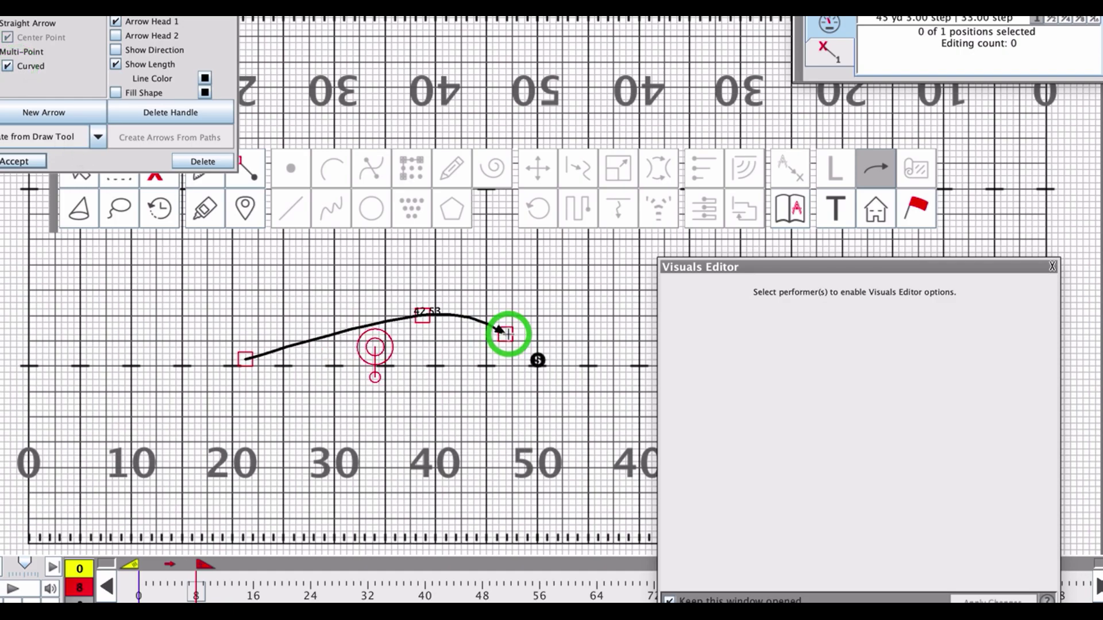
pyautogui.moveTo(423, 312); pyautogui.dragTo(359, 301)
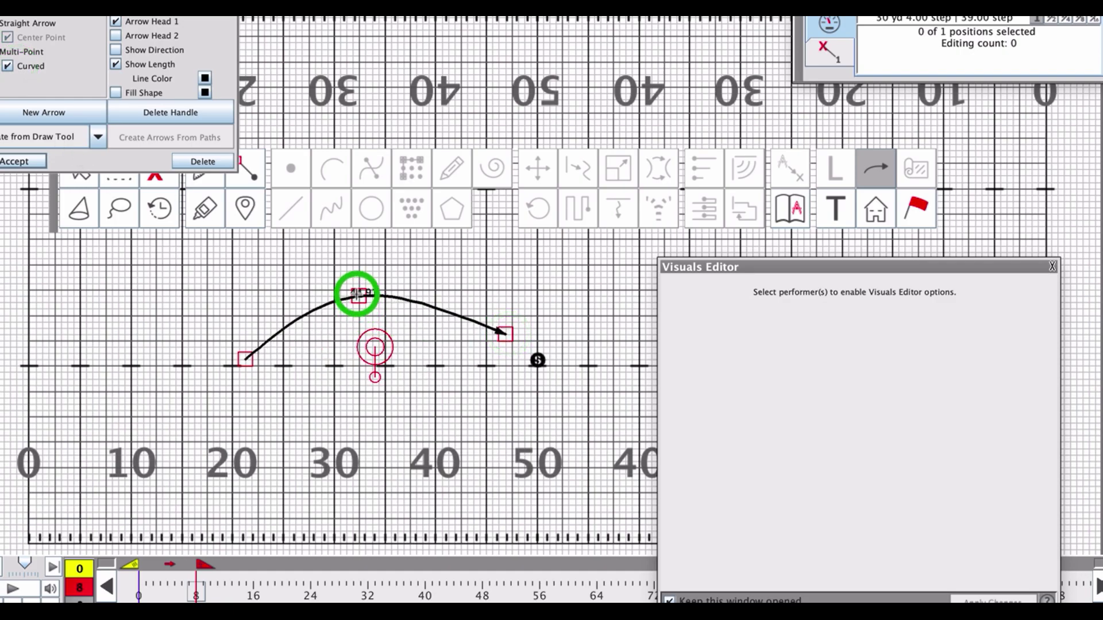
pyautogui.click(430, 303)
pyautogui.moveTo(430, 303); pyautogui.dragTo(561, 291)
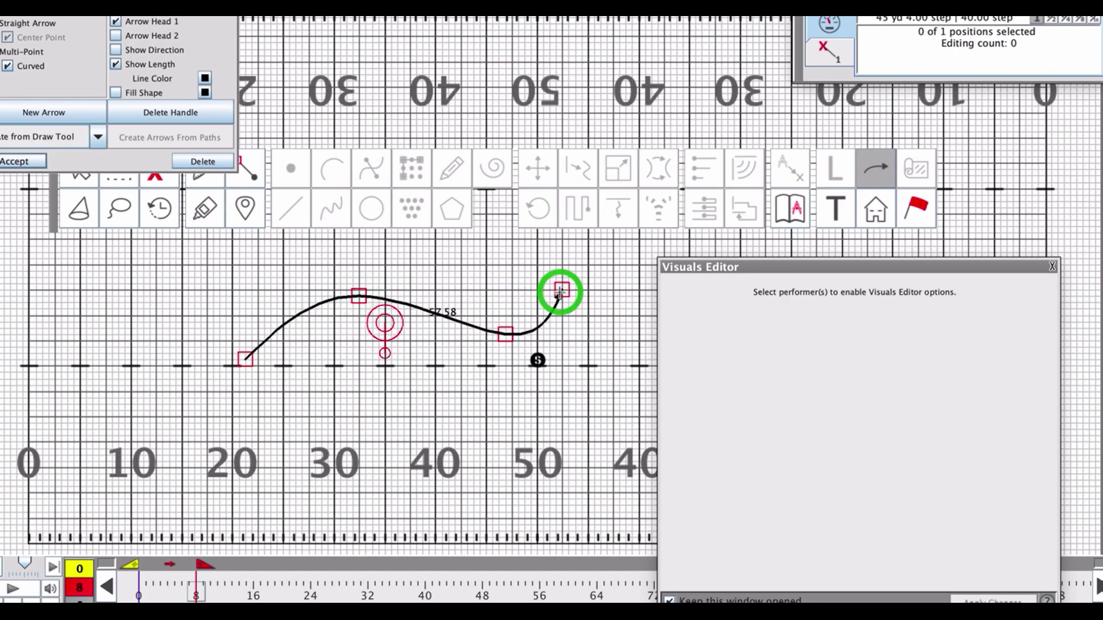
pyautogui.click(314, 406)
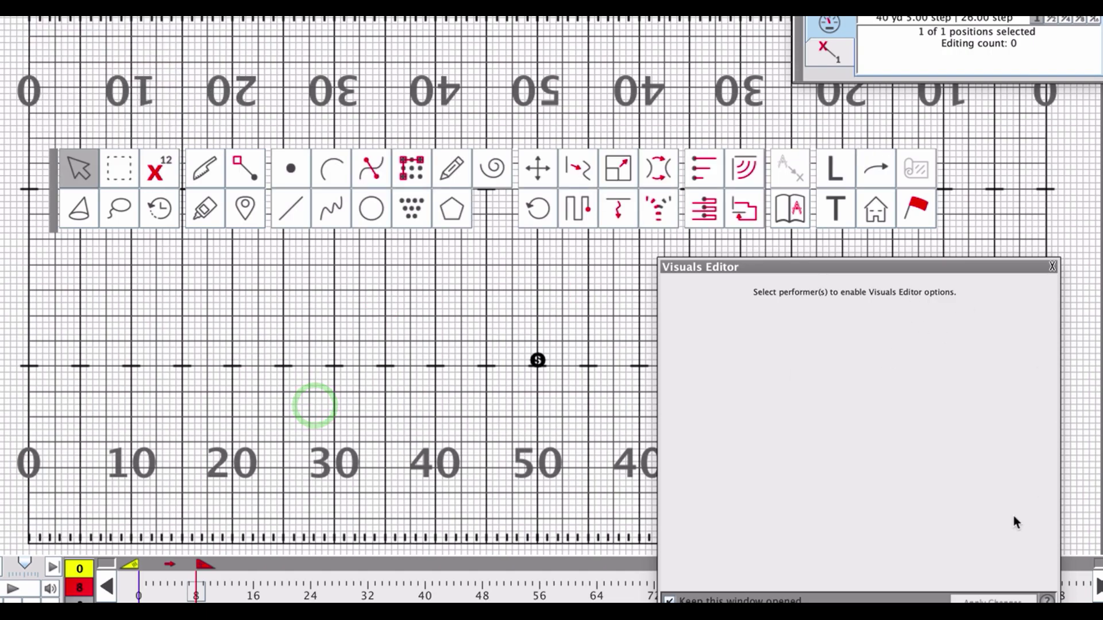
# Close the Visuals Editor, move the tool palette up, and return to count 0
pyautogui.click(1052, 265)
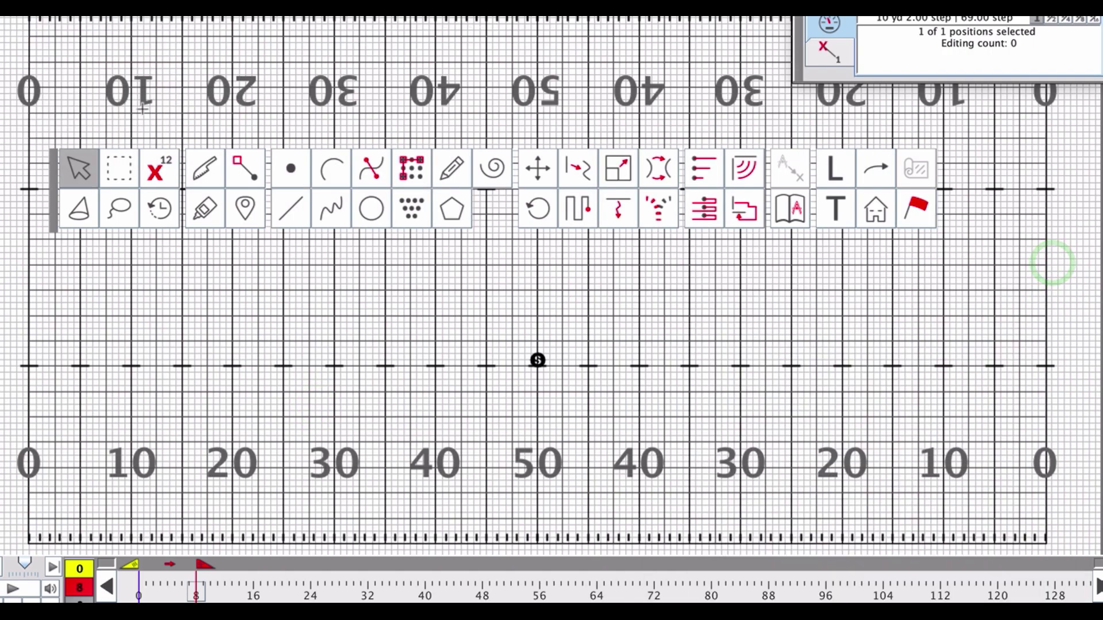
pyautogui.moveTo(54, 173); pyautogui.dragTo(34, 135)
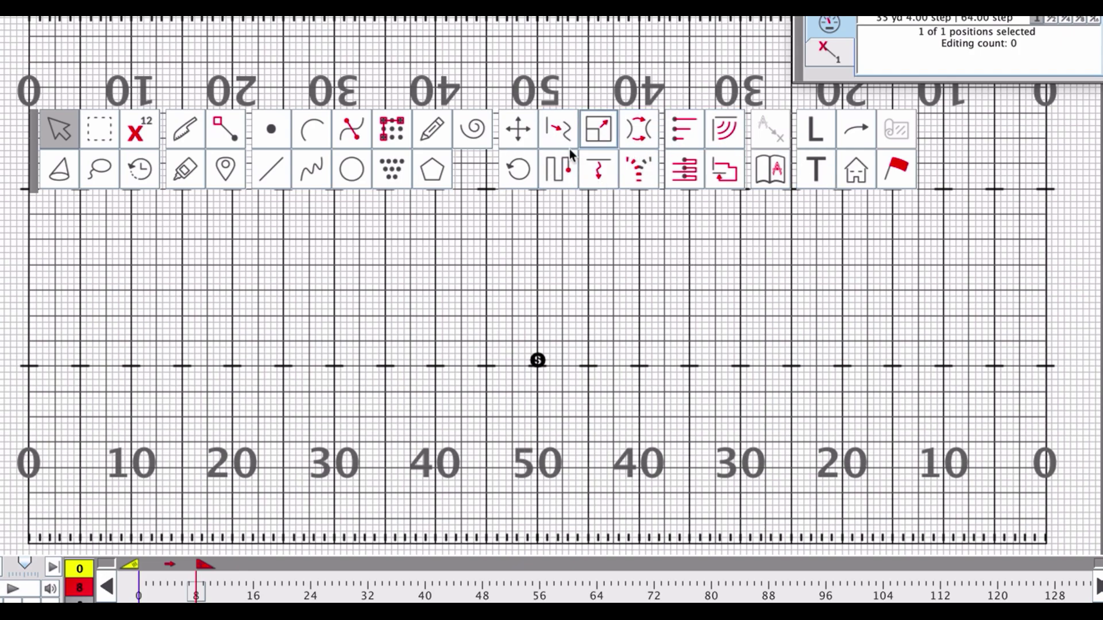
pyautogui.click(138, 595)
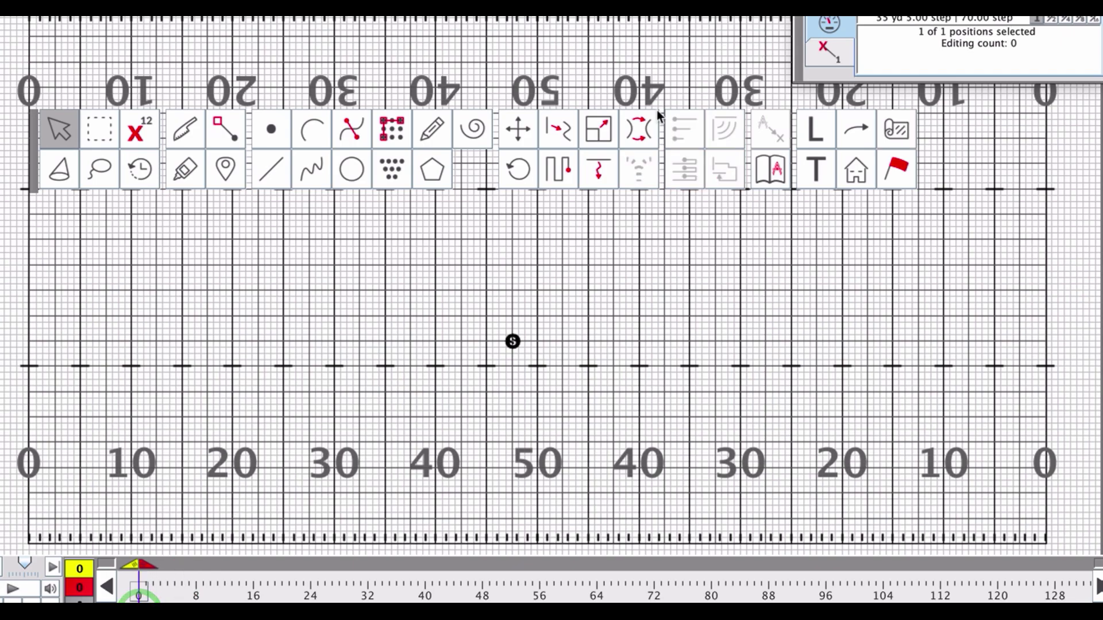
pyautogui.click(495, 290)
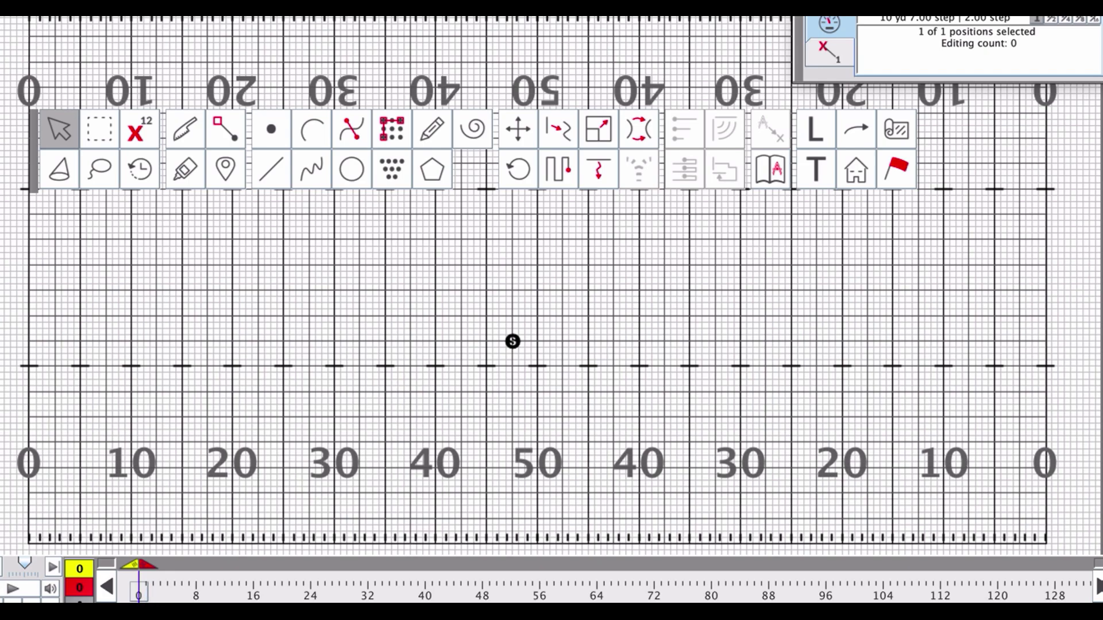
pyautogui.click(138, 595)
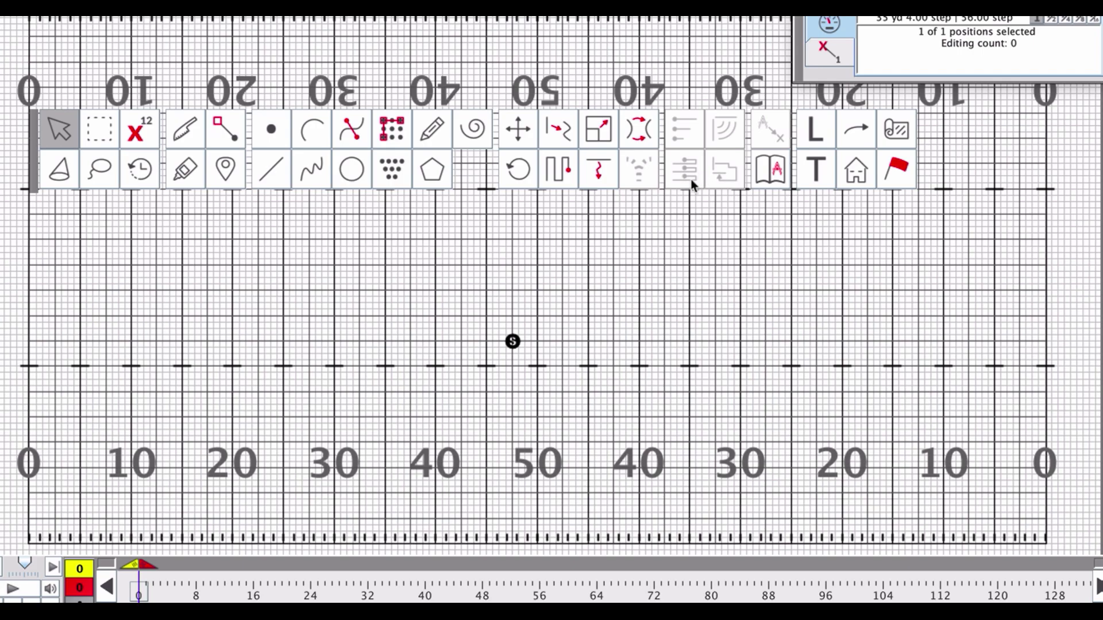
# Jump to count 8, then select and deselect performer S
pyautogui.click(196, 589)
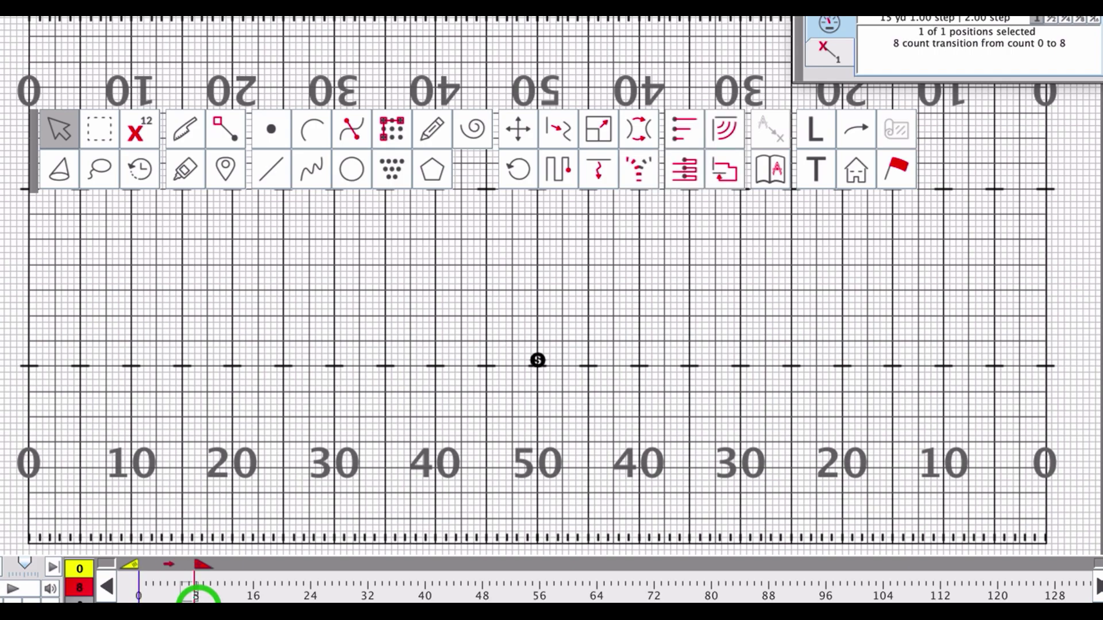
pyautogui.click(546, 300)
pyautogui.moveTo(489, 332); pyautogui.dragTo(620, 410)
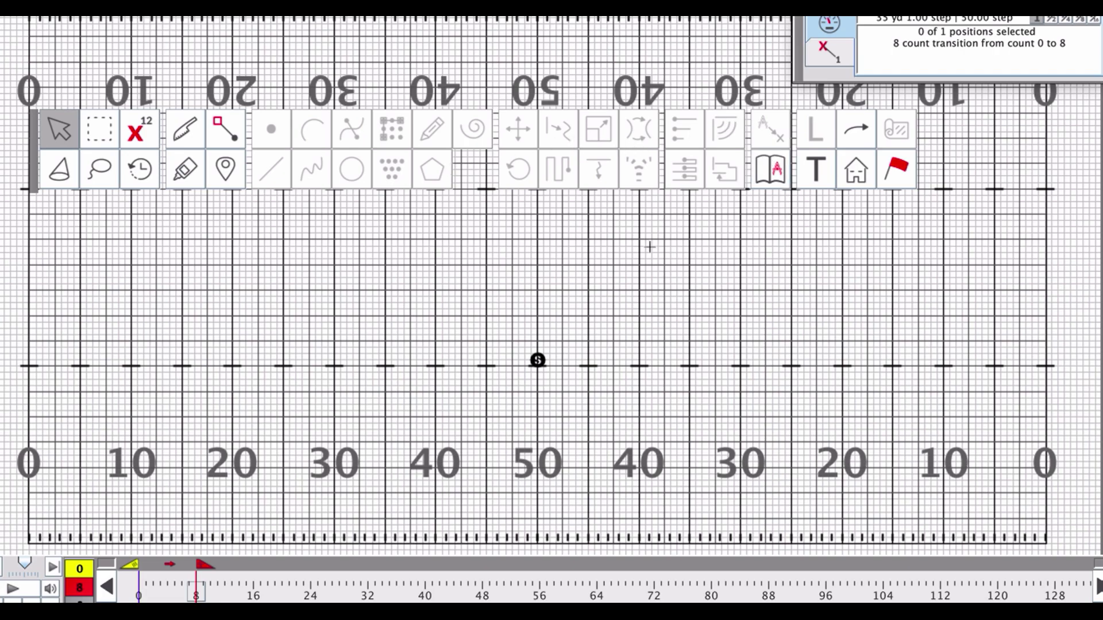
pyautogui.click(514, 319)
pyautogui.moveTo(514, 319); pyautogui.dragTo(598, 406)
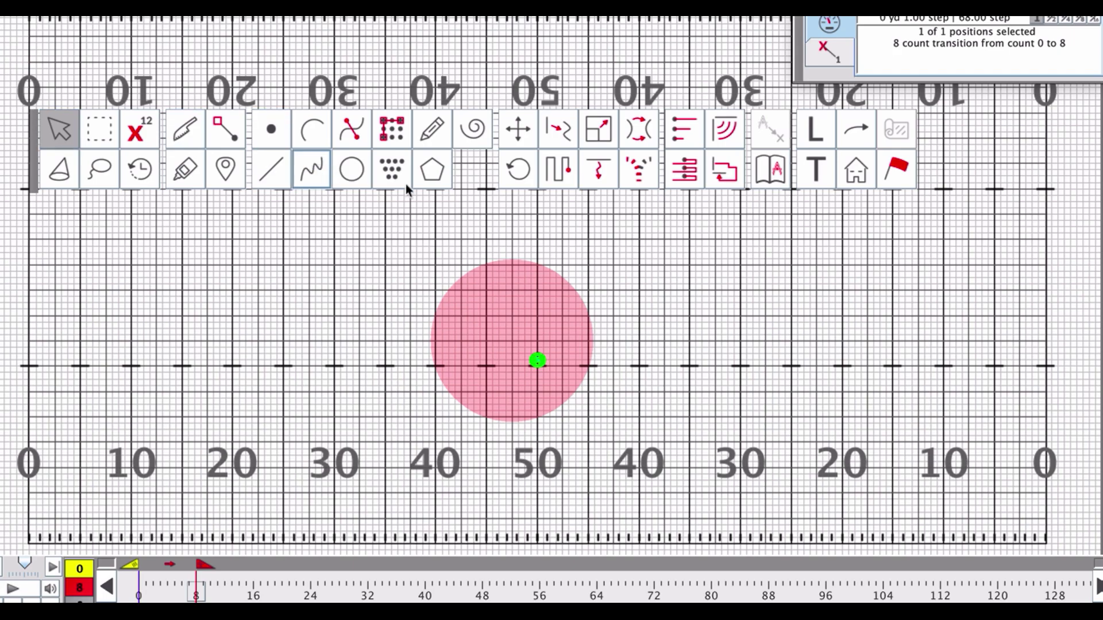
pyautogui.click(712, 395)
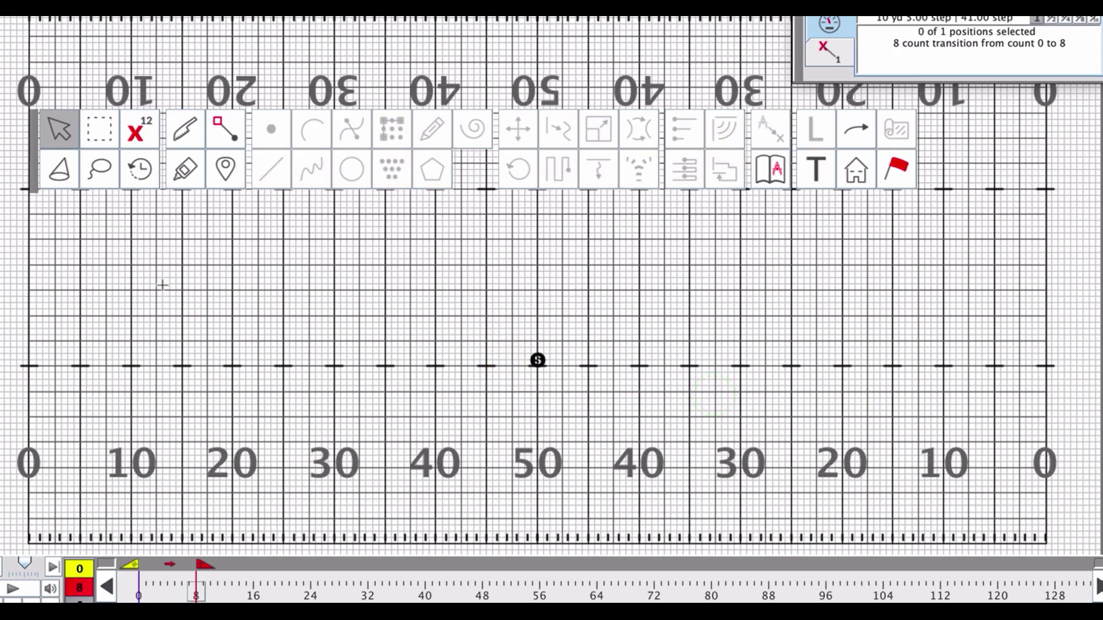